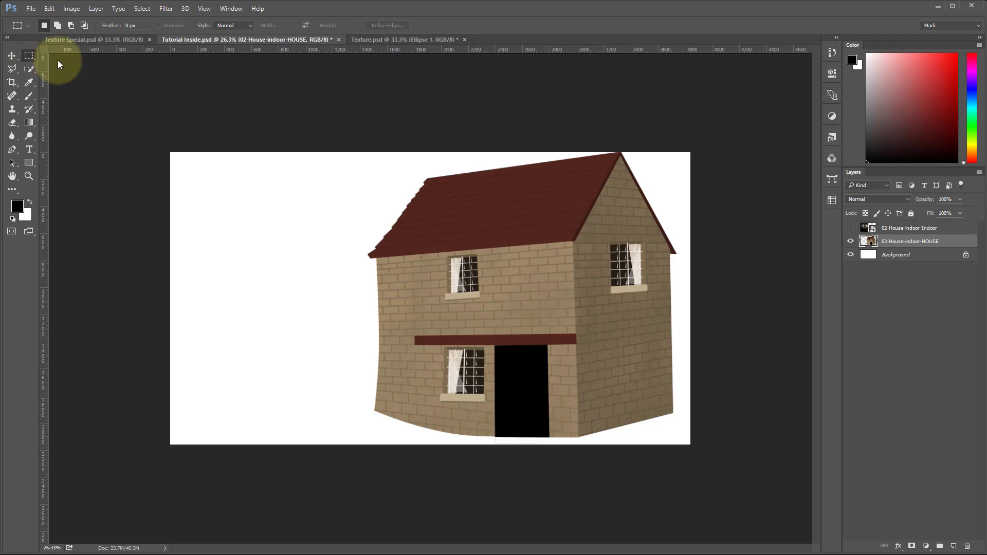
- Make a rectangular selection overlapping the house's left edge and add a new layer above 02-House-indoor-HOUSE
drag(263, 200, 422, 300)
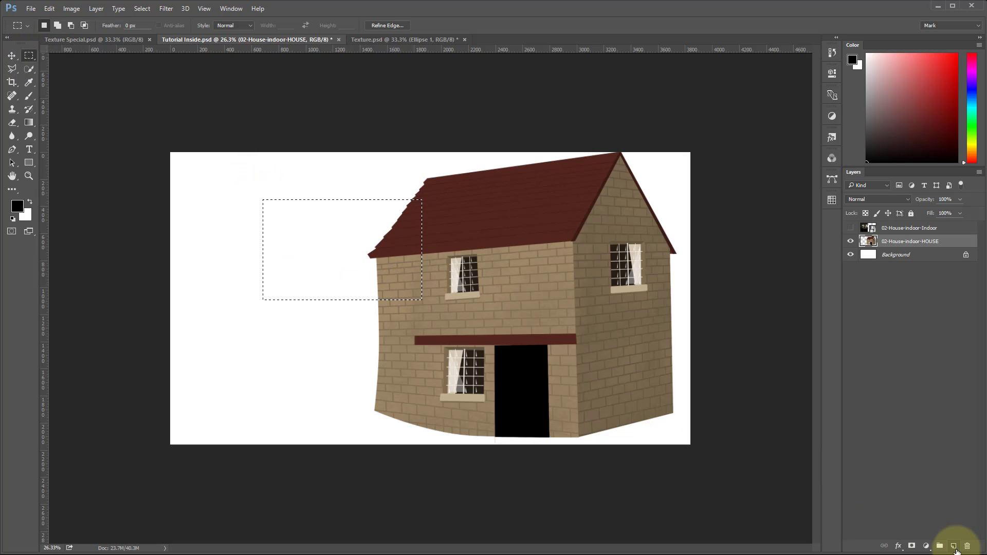
click(954, 547)
drag(942, 438, 953, 529)
click(470, 272)
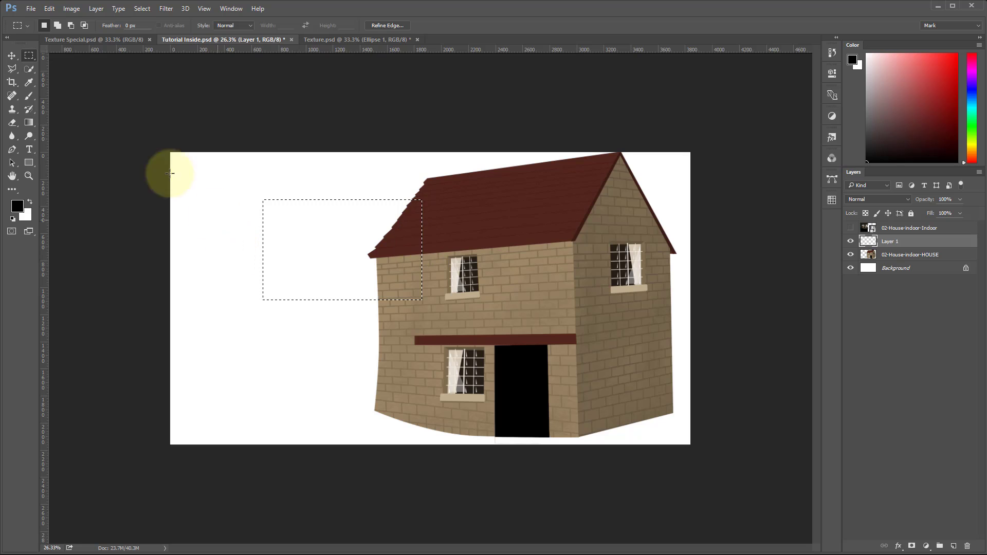
- Paint soft black brush strokes around the inner edges of the rectangular selection
click(29, 95)
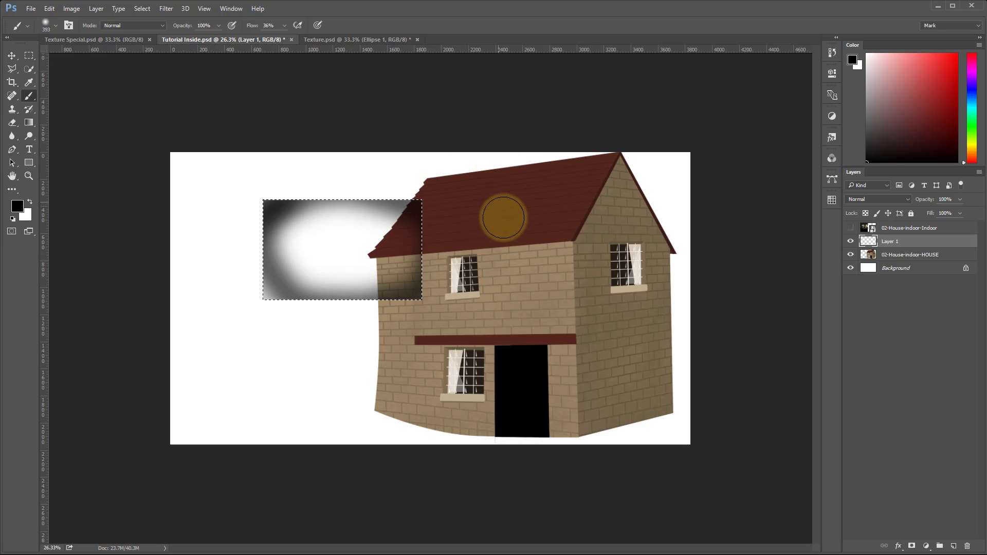
mouse_move(452, 326)
mouse_down()
mouse_move(408, 229)
mouse_move(425, 245)
mouse_move(415, 288)
mouse_move(331, 289)
mouse_move(406, 301)
mouse_move(421, 209)
mouse_up()
drag(276, 298, 261, 205)
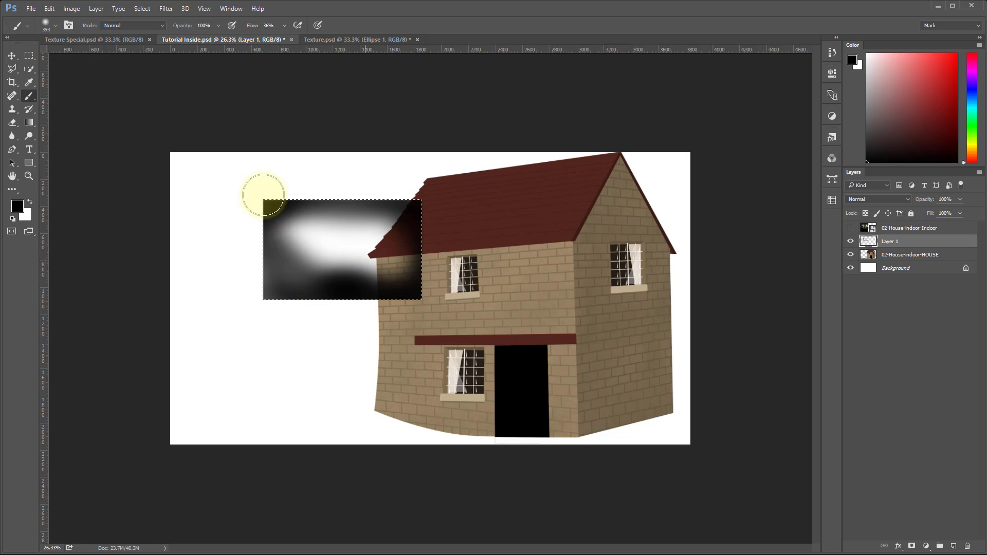
- Clear the selection and move the painted black patch onto the blank canvas left of the house
click(30, 60)
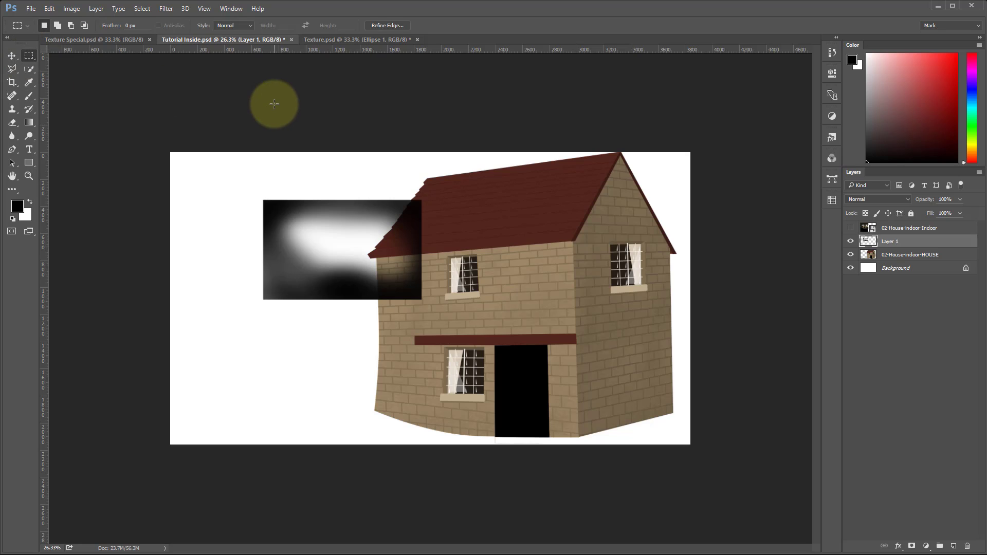
click(11, 57)
drag(291, 224, 220, 207)
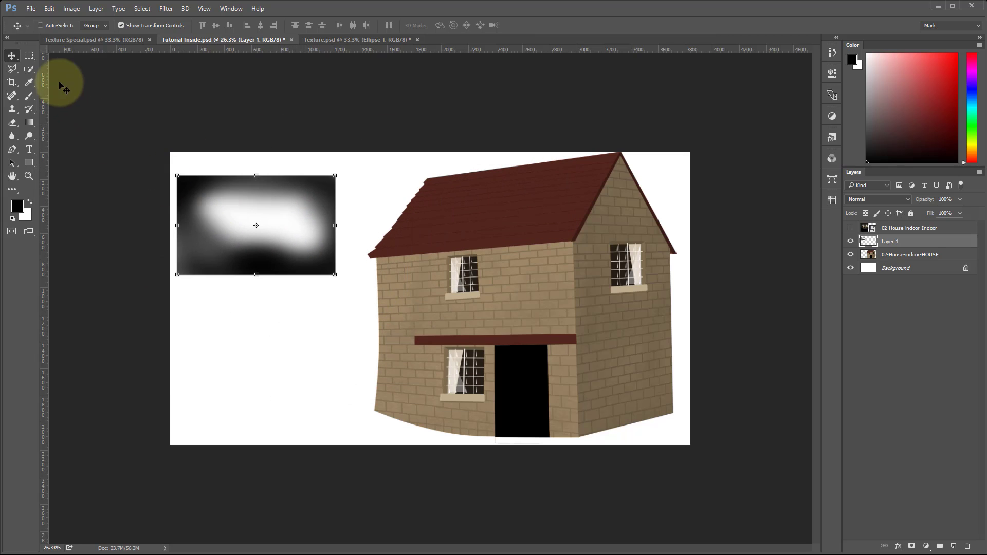
- Copy a rectangular strip of roof and gable from 02-House-indoor-HOUSE onto its own layer and move it to the canvas's lower left
click(29, 56)
drag(432, 198, 691, 253)
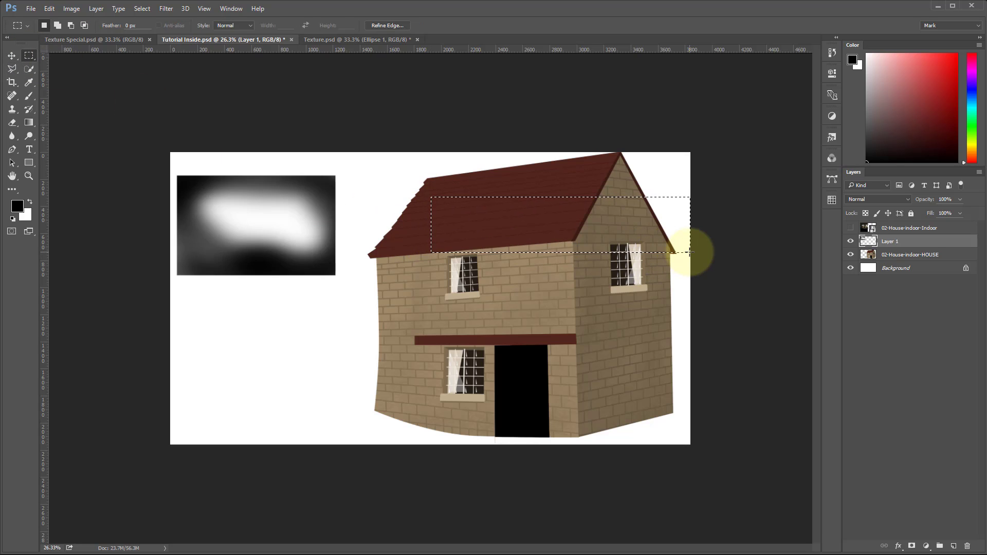
click(907, 259)
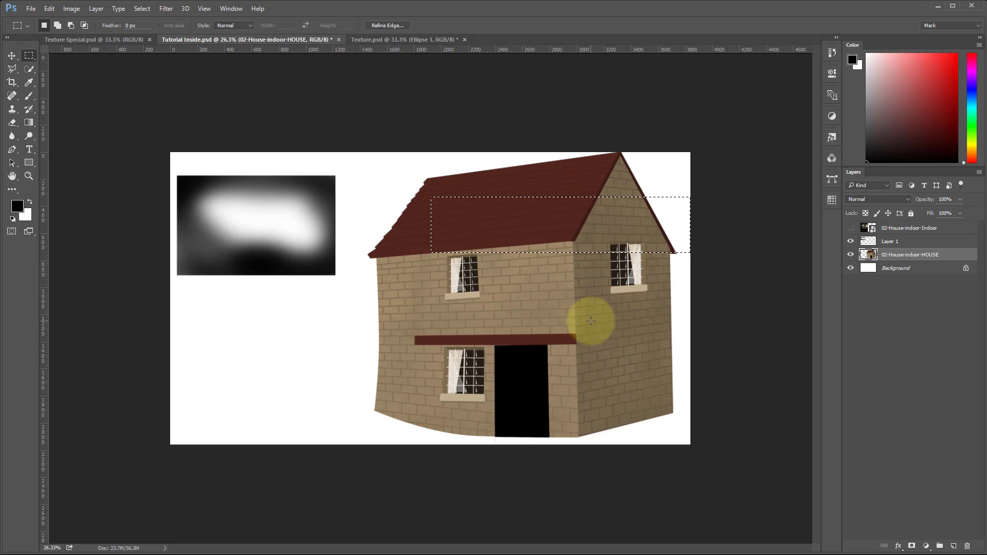
key(ctrl+j)
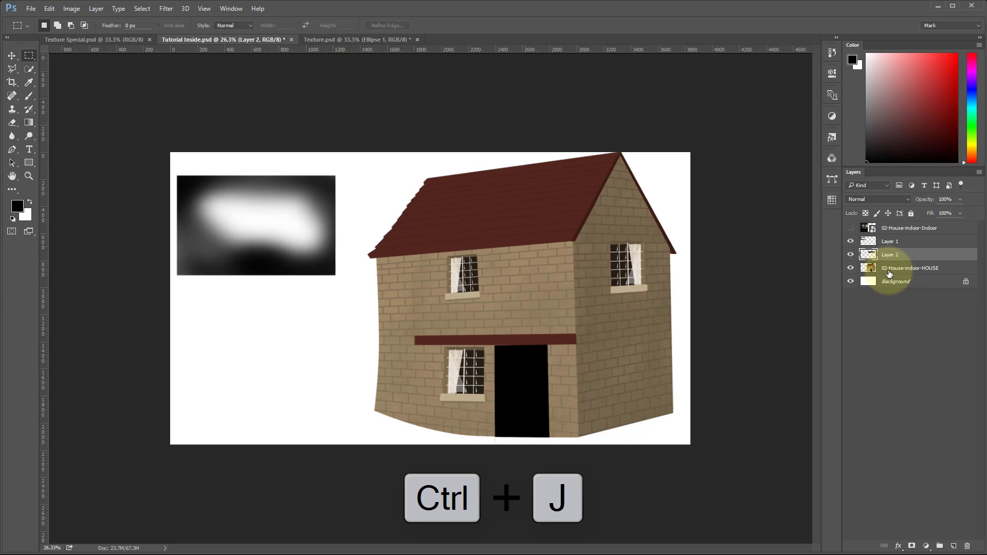
click(11, 57)
drag(426, 193, 278, 379)
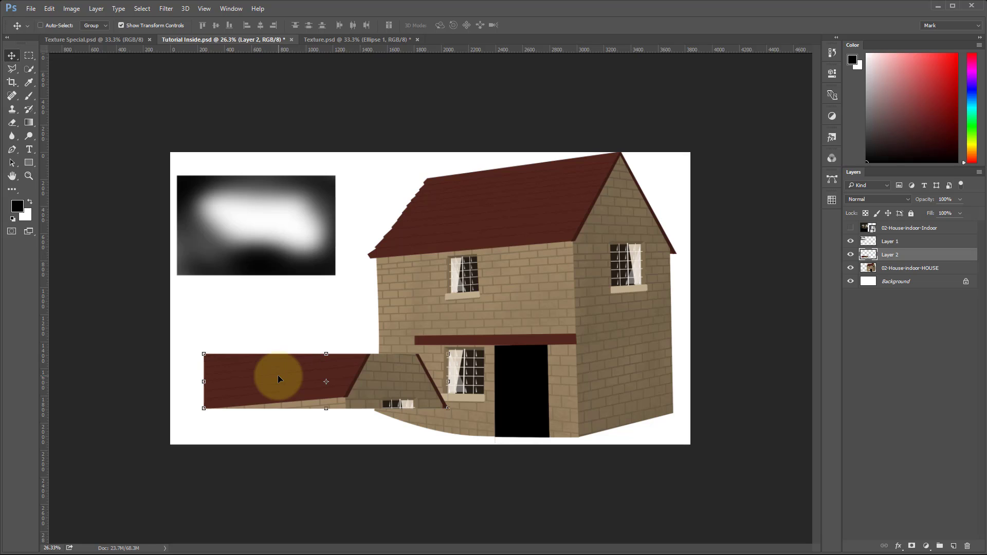
- Switch to Texture.psd, deselect all layers, and make a rectangular selection over the green circle's upper-left portion
click(342, 40)
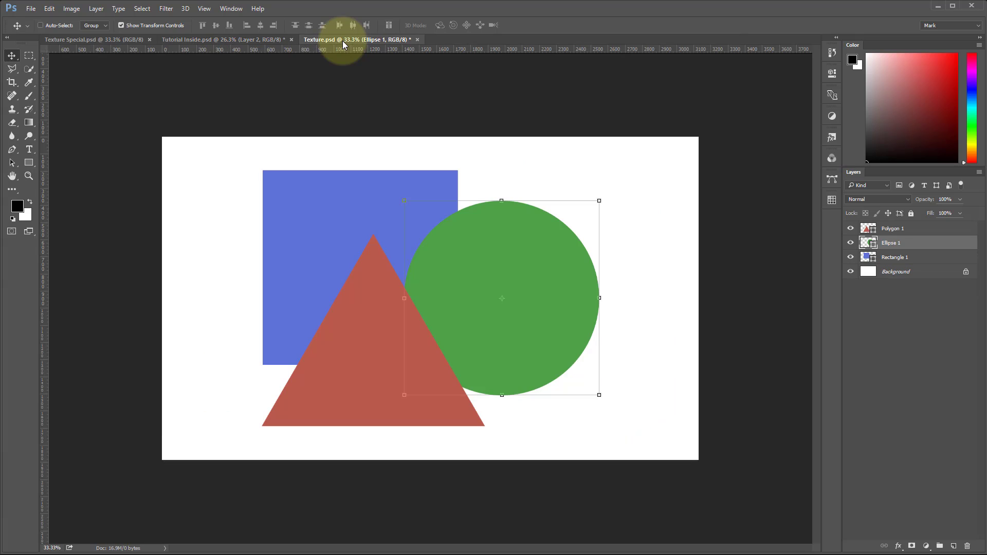
click(654, 204)
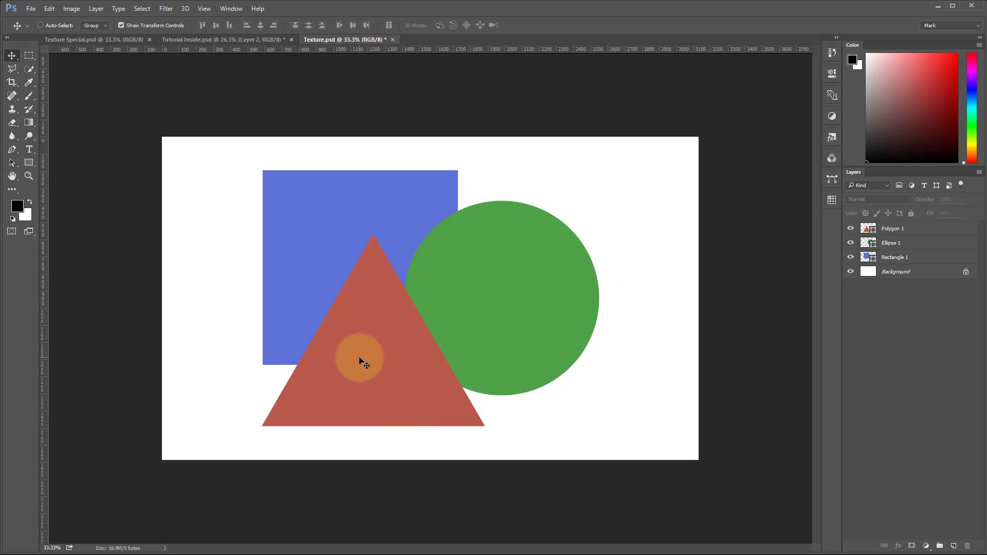
click(28, 57)
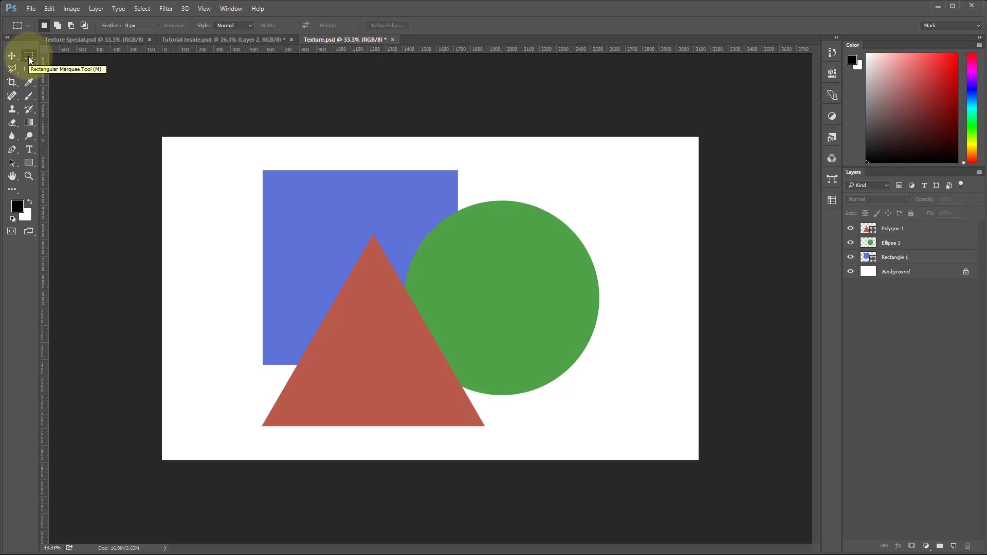
drag(397, 181, 542, 321)
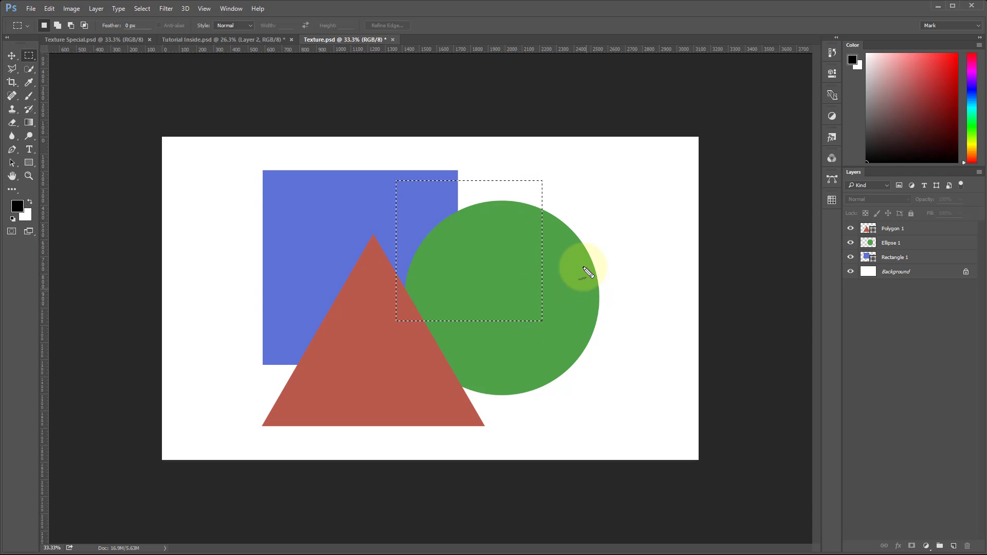
mouse_move(580, 252)
mouse_down()
mouse_move(507, 227)
mouse_move(443, 307)
mouse_move(495, 387)
mouse_move(575, 341)
mouse_move(552, 327)
mouse_move(550, 273)
mouse_move(517, 258)
mouse_move(497, 266)
mouse_move(500, 253)
mouse_move(504, 283)
mouse_up()
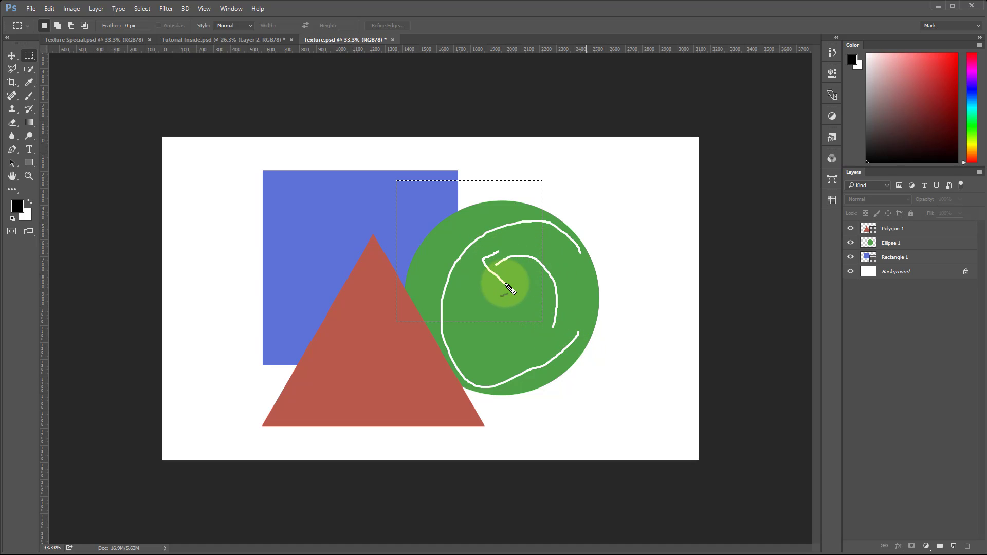
drag(542, 320, 532, 205)
mouse_move(436, 185)
mouse_down()
mouse_move(388, 267)
mouse_move(465, 326)
mouse_move(606, 326)
mouse_up()
key(Escape)
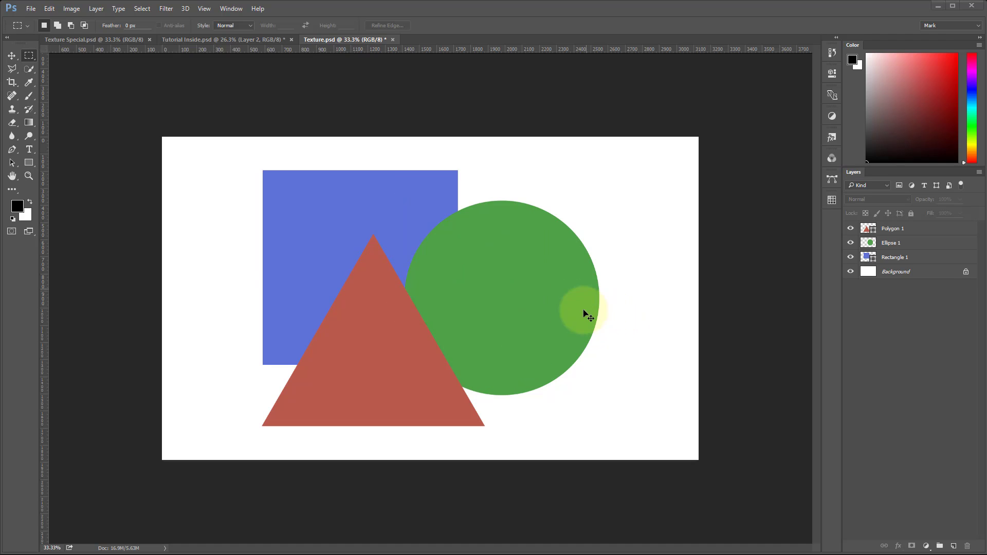
- Mask the Ellipse 1 layer with the rectangular selection and move the masked circle to the right
click(895, 245)
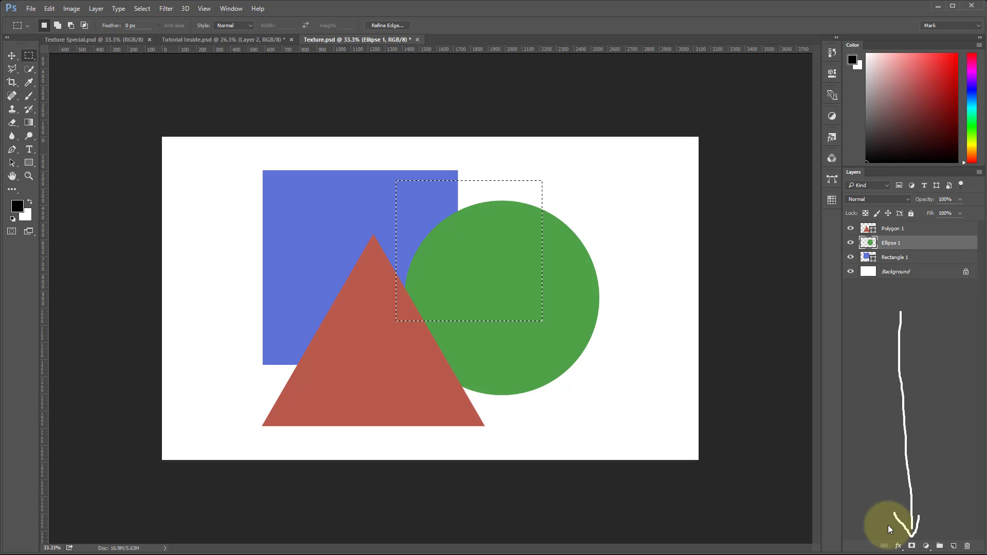
key(ctrl+d)
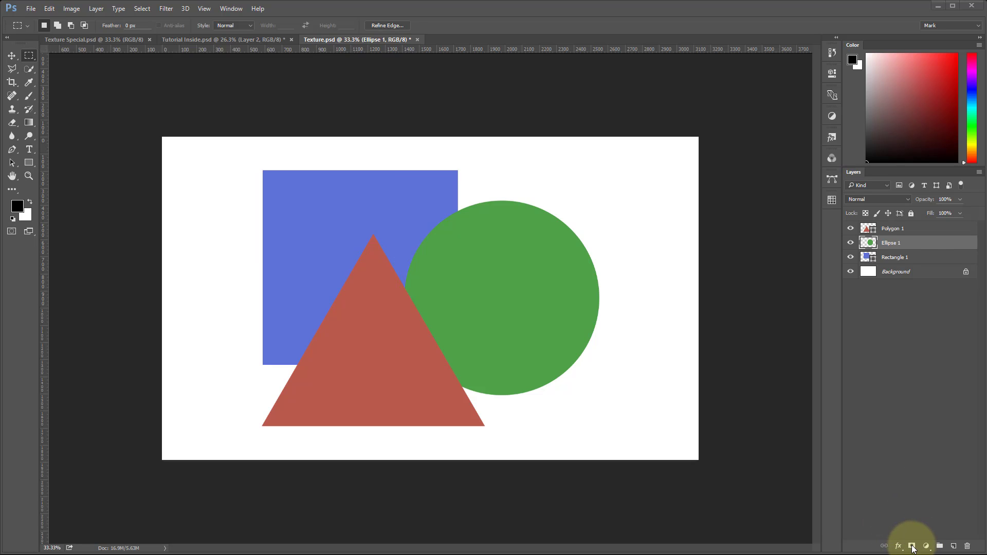
click(913, 546)
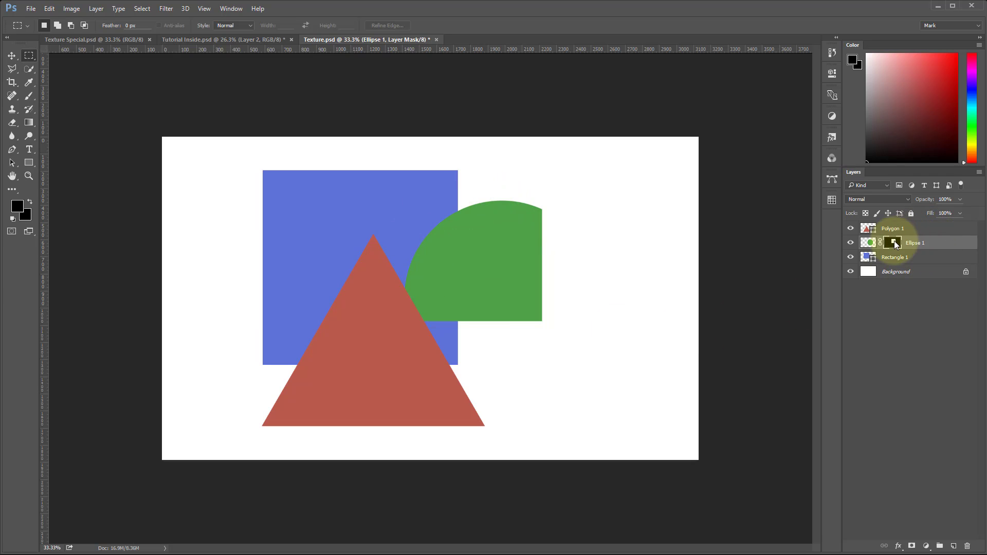
click(11, 57)
drag(500, 260, 562, 240)
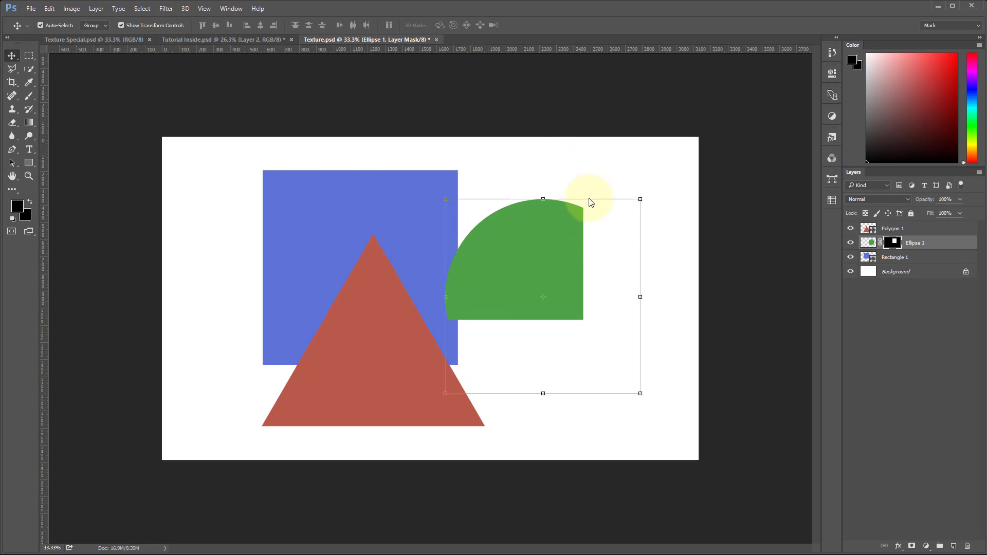
mouse_move(582, 174)
mouse_down()
mouse_move(585, 229)
mouse_move(558, 314)
mouse_move(427, 312)
mouse_move(470, 155)
mouse_move(588, 152)
mouse_up()
mouse_move(604, 208)
mouse_down()
mouse_move(577, 199)
mouse_move(452, 335)
mouse_up()
mouse_move(474, 365)
mouse_down()
mouse_move(533, 177)
mouse_move(569, 198)
mouse_up()
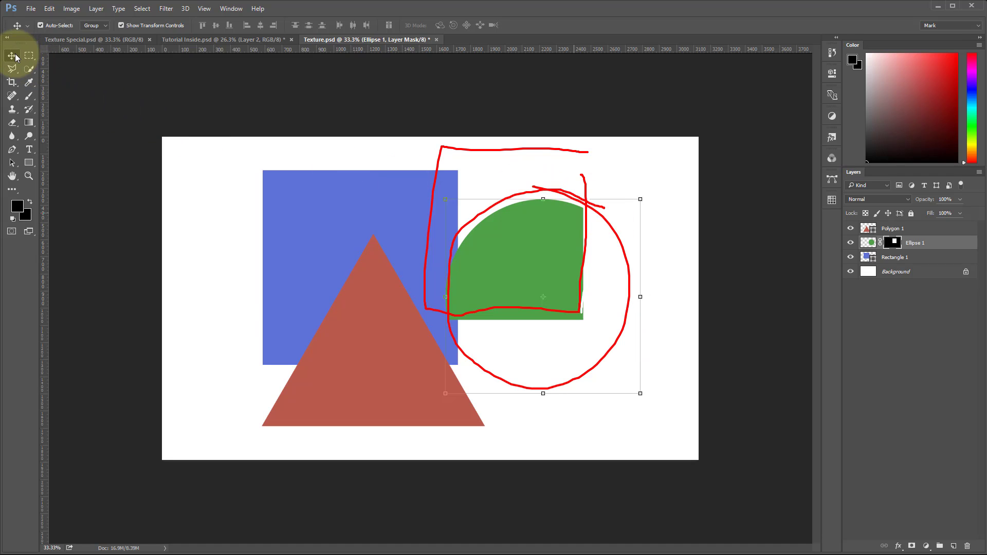
key(Escape)
- Reposition the masked green circle slightly, unlink the Ellipse 1 layer from its mask, and deselect the layer
mouse_move(463, 234)
mouse_down()
mouse_move(480, 264)
mouse_move(465, 224)
mouse_move(511, 238)
mouse_up()
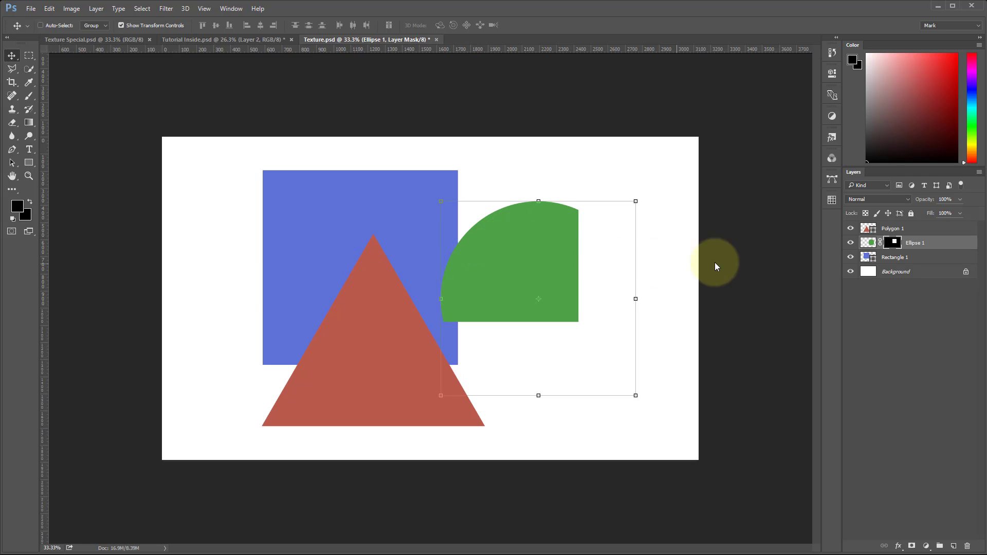
drag(892, 384, 874, 259)
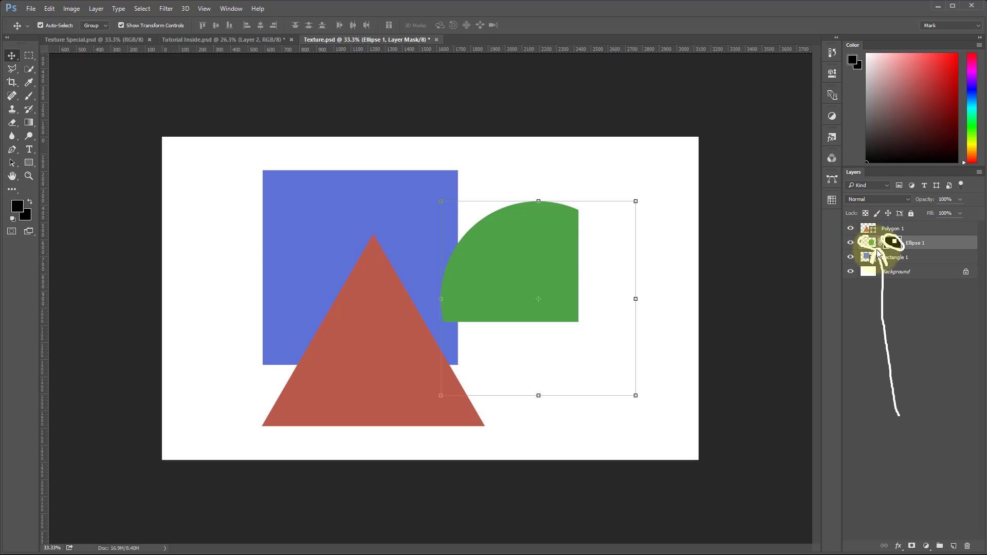
click(880, 242)
click(896, 312)
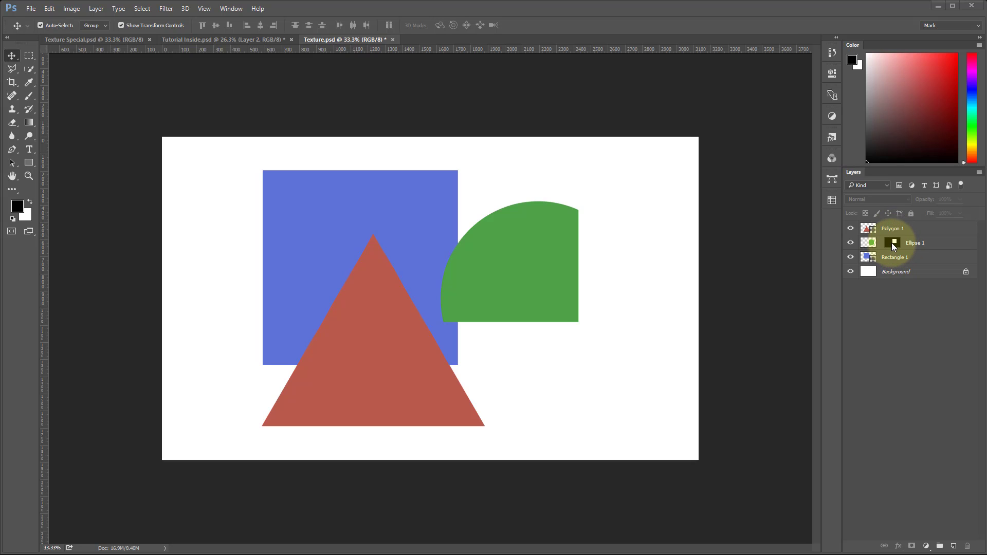
- Shift Ellipse 1's unlinked mask slightly on its own, and move the green circle up and left inside it
click(893, 245)
mouse_move(531, 254)
mouse_down()
mouse_move(552, 241)
mouse_move(610, 275)
mouse_move(578, 354)
mouse_move(475, 294)
mouse_move(542, 212)
mouse_move(623, 256)
mouse_move(545, 300)
mouse_move(570, 213)
mouse_move(568, 335)
mouse_move(539, 229)
mouse_move(548, 258)
mouse_move(533, 255)
mouse_up()
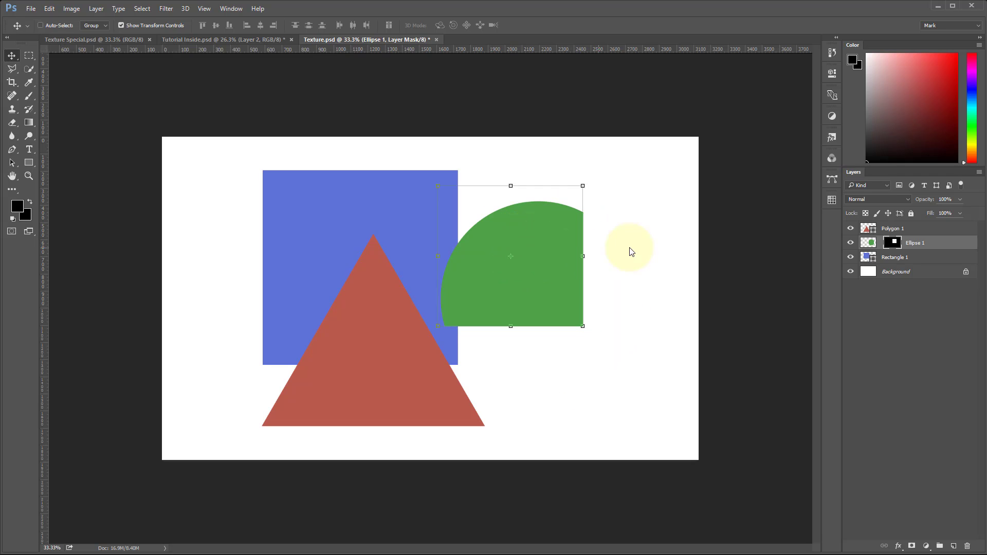
click(871, 243)
drag(539, 261, 491, 239)
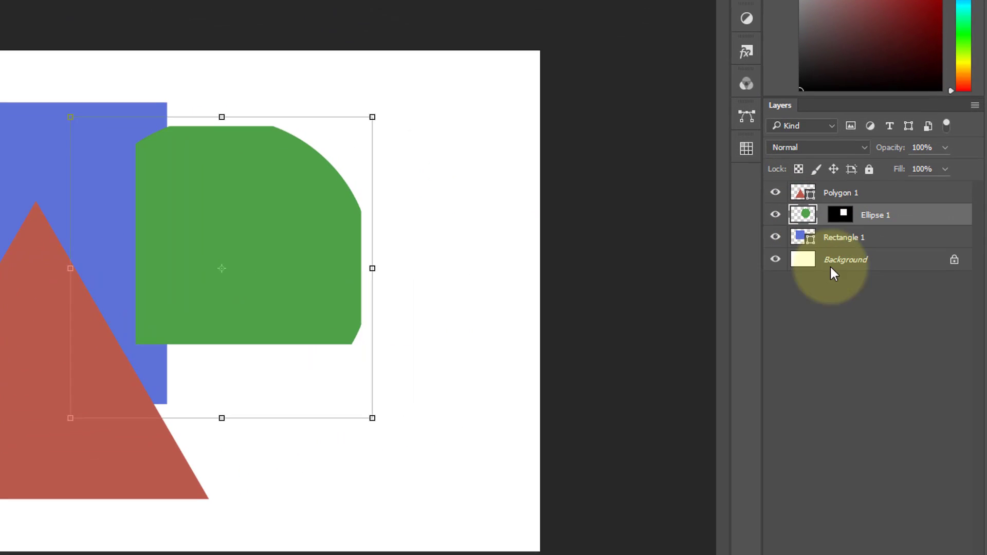
mouse_move(828, 284)
mouse_down()
mouse_move(826, 248)
mouse_move(809, 229)
mouse_move(828, 236)
mouse_move(809, 229)
mouse_move(807, 258)
mouse_up()
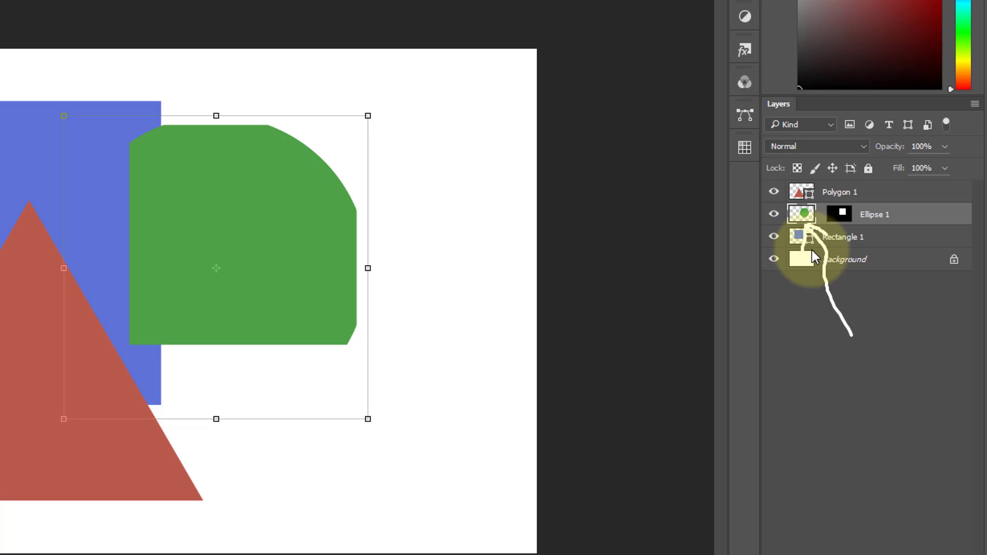
mouse_move(810, 244)
mouse_down()
mouse_move(815, 230)
mouse_move(803, 257)
mouse_move(825, 239)
mouse_up()
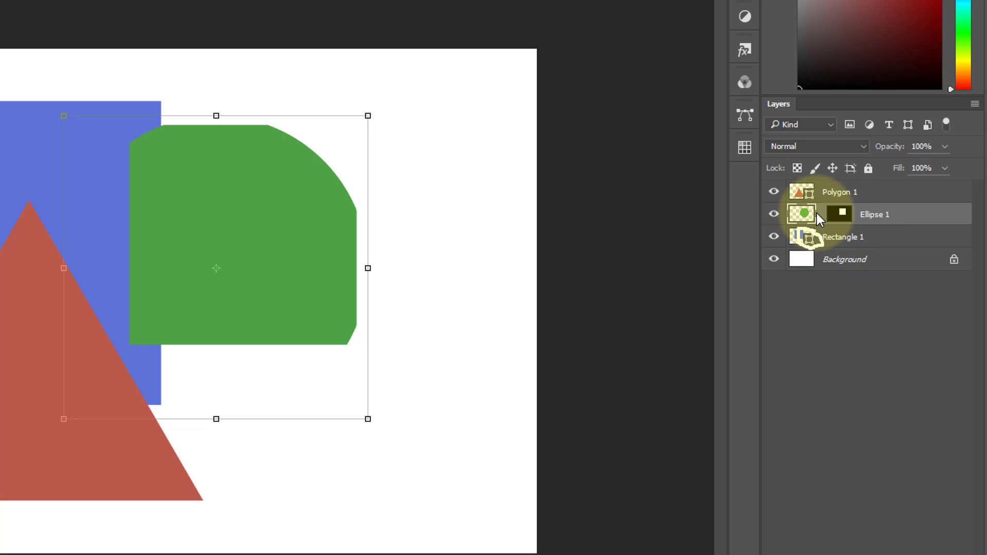
mouse_move(835, 239)
mouse_down()
mouse_move(822, 224)
mouse_move(831, 221)
mouse_move(817, 215)
mouse_up()
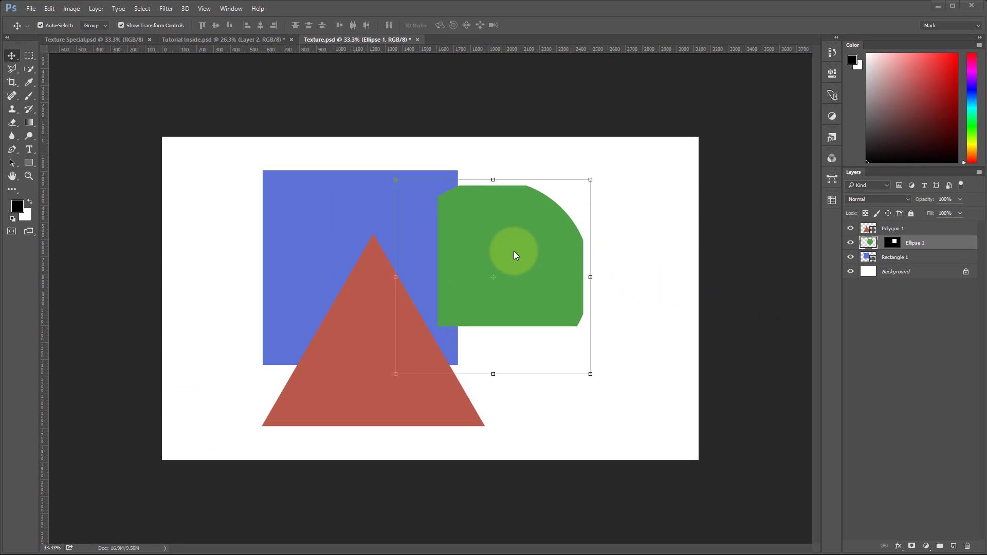
- Scale the green circle down to about half its size without its mask and place it across the mask's lower edge
drag(503, 248, 521, 227)
click(591, 173)
drag(591, 173, 524, 239)
drag(447, 275, 488, 259)
drag(562, 220, 538, 281)
key(Return)
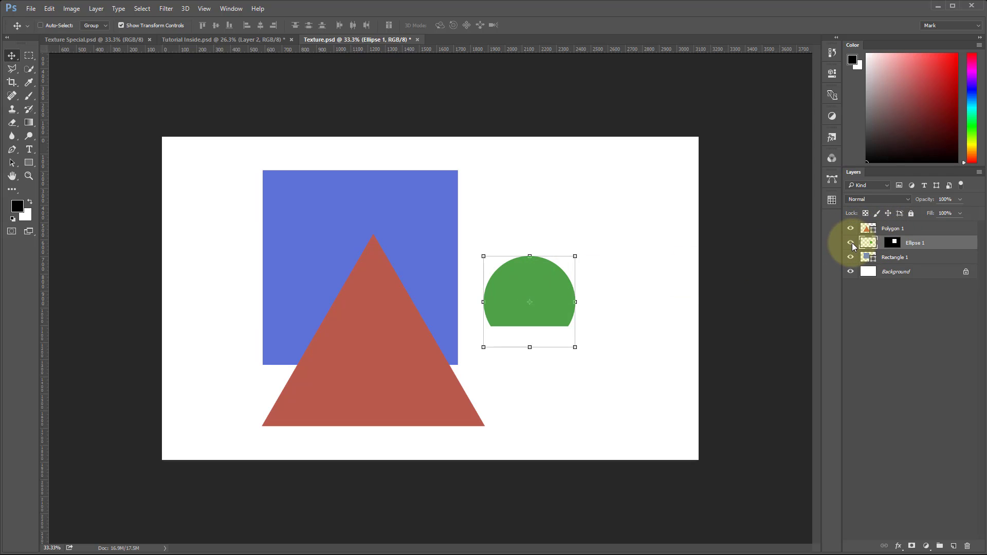
- Hide the Ellipse 1 and Polygon 1 layers
key(ctrl)
click(854, 243)
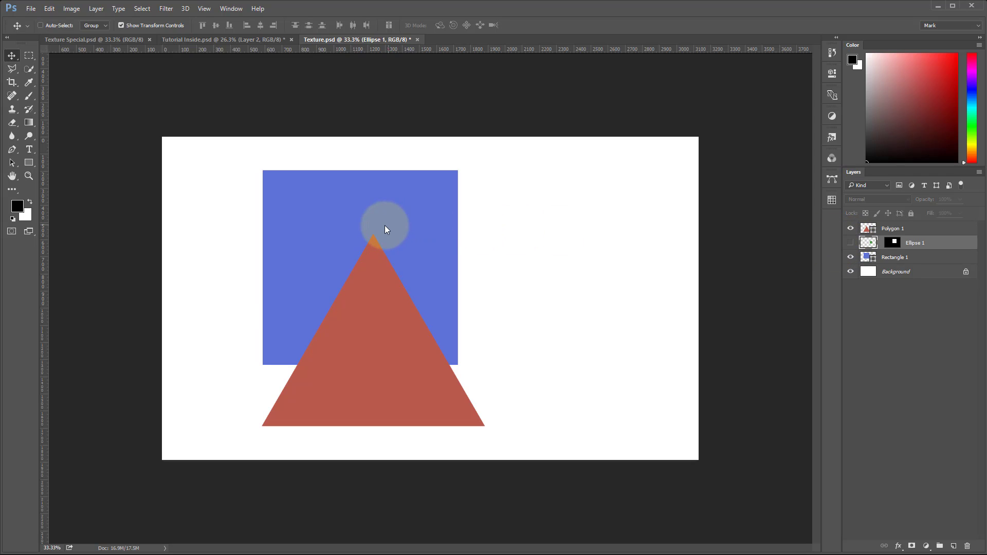
click(851, 229)
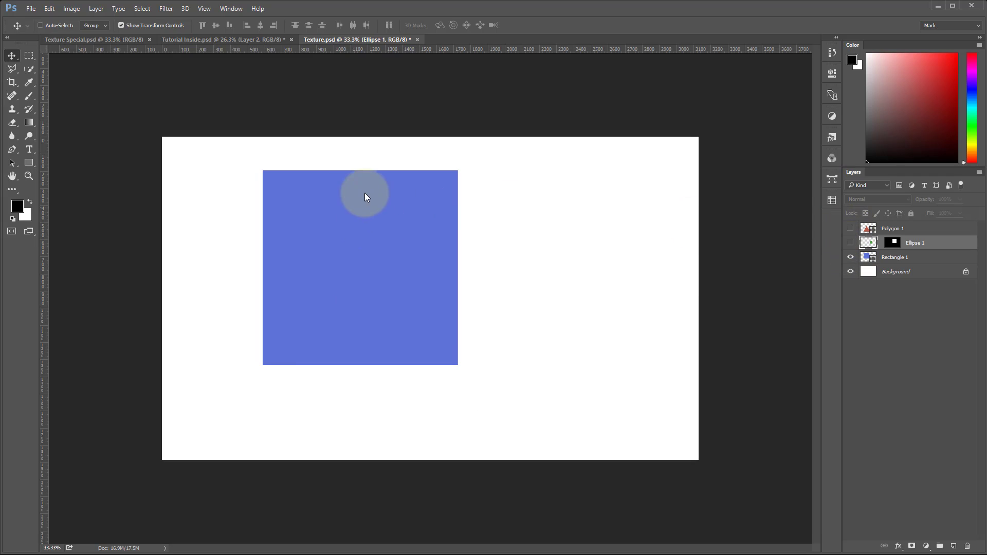
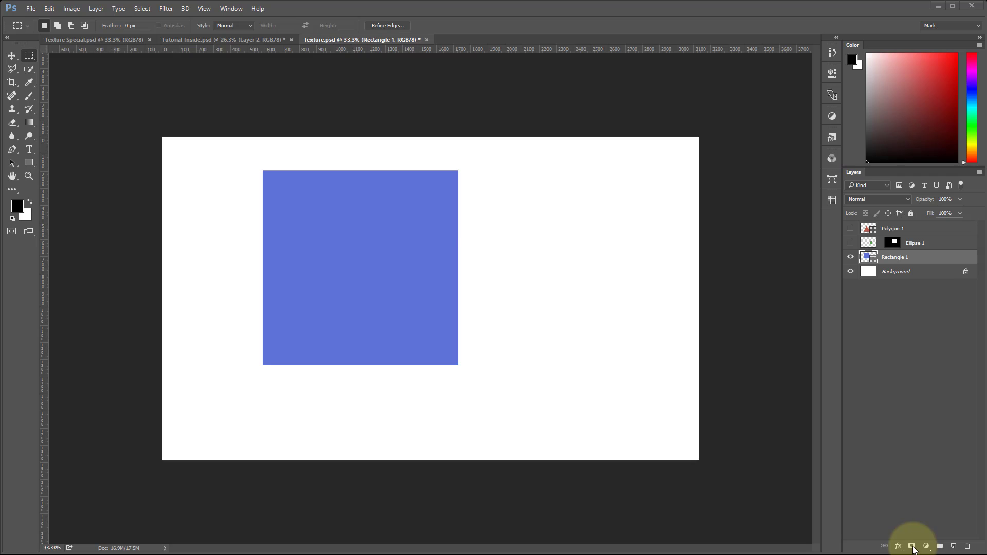
- Mask Rectangle 1 with a rectangular selection over its lower-right part, and move the unlinked mask up and left over the square
click(912, 546)
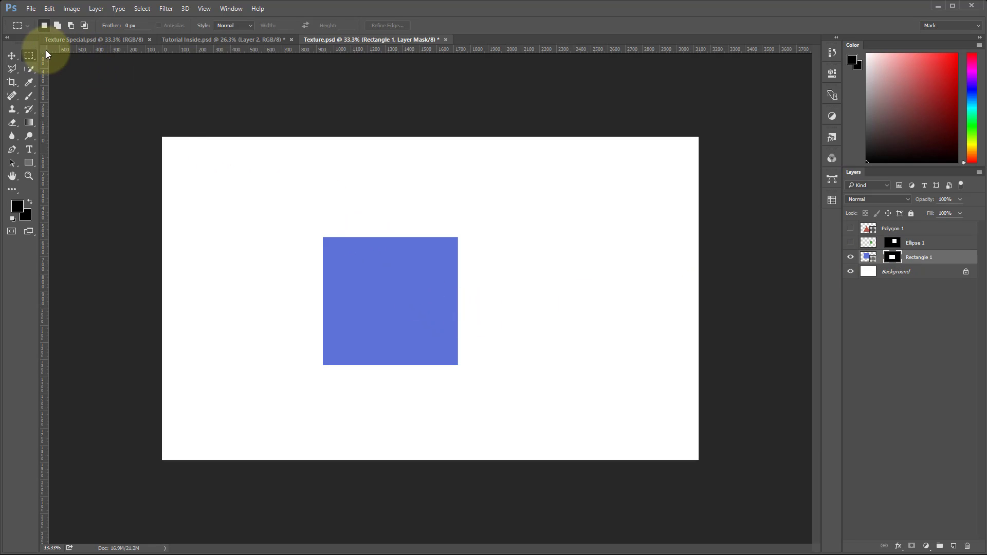
click(11, 57)
drag(328, 278, 410, 236)
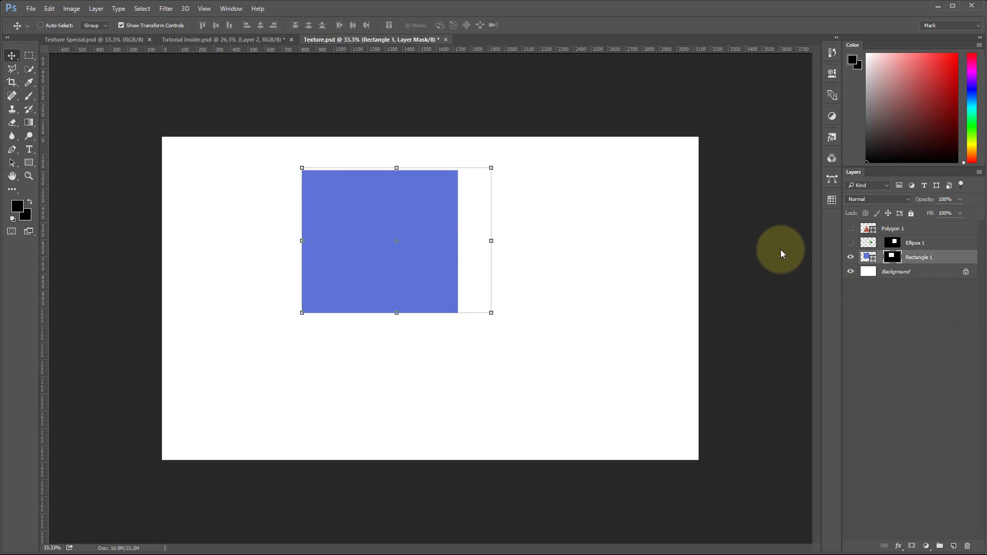
- Show Polygon 1 instead of Rectangle 1 and mask it with a rectangular selection over the upper part of the triangle
click(851, 257)
click(851, 230)
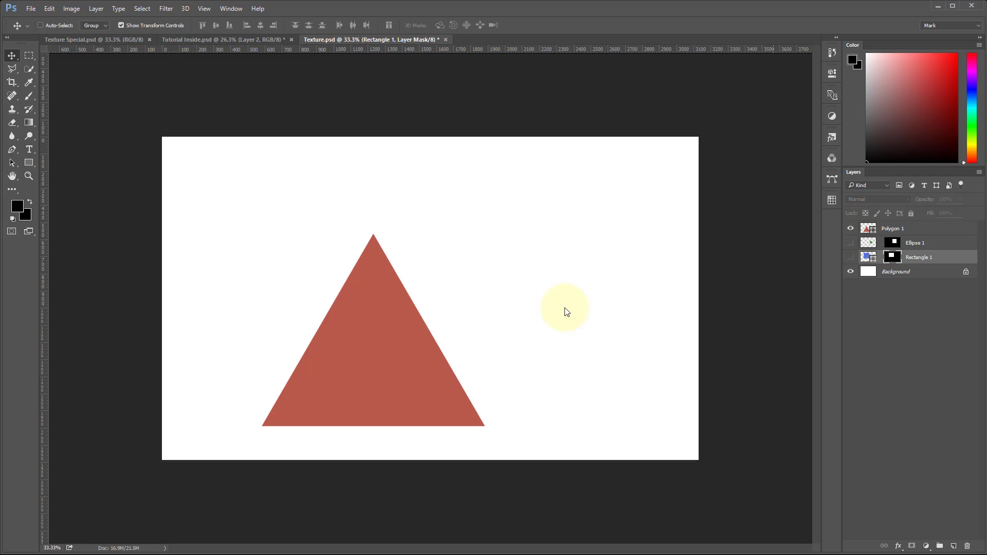
click(26, 55)
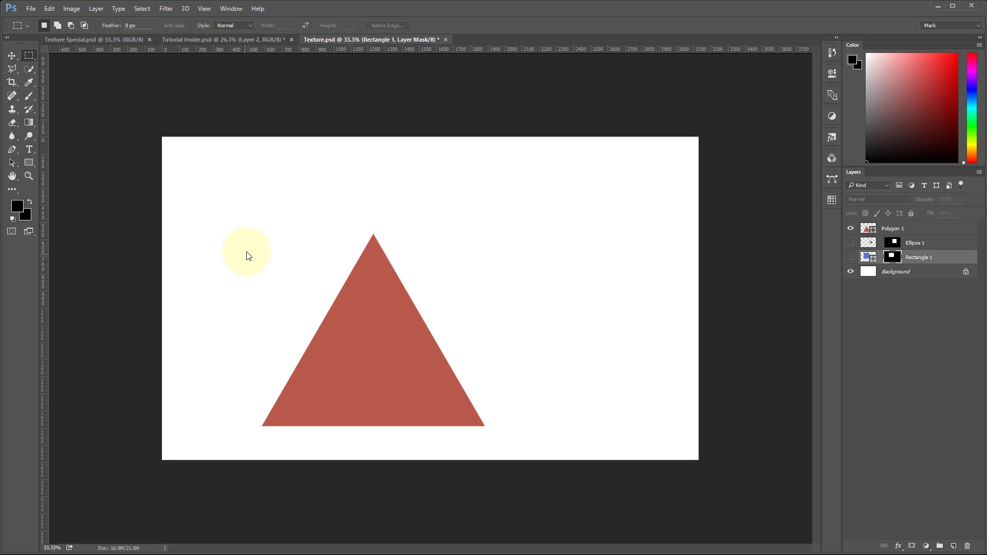
click(889, 228)
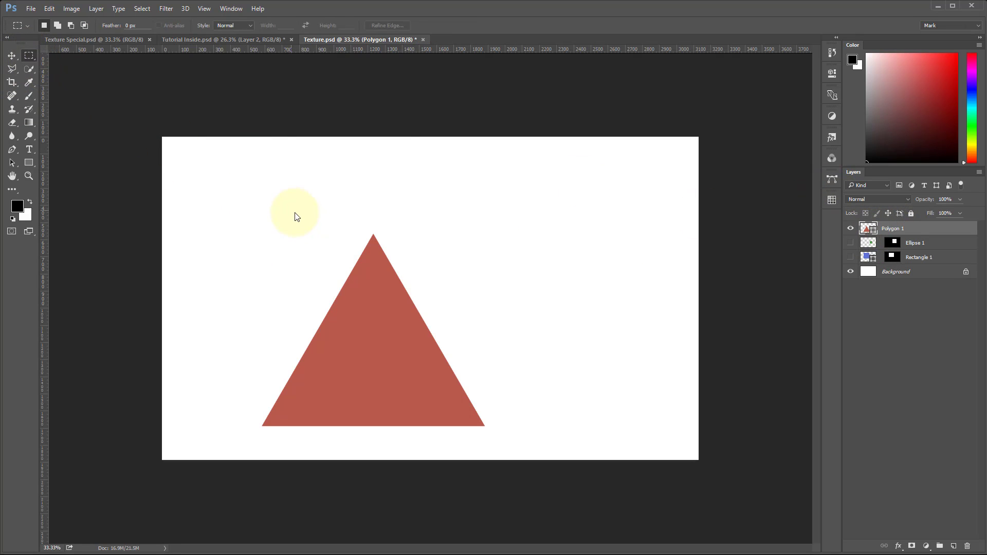
drag(289, 205, 457, 344)
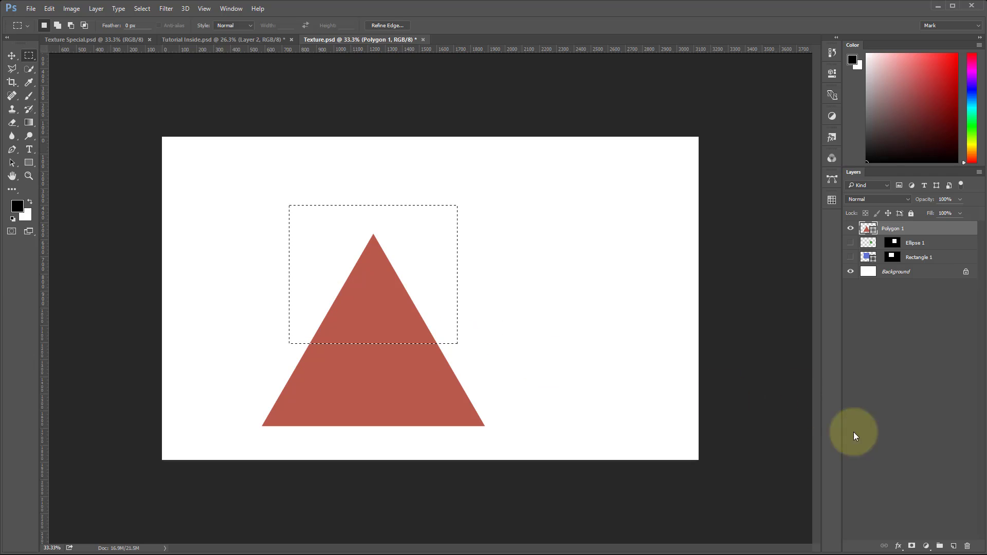
click(912, 547)
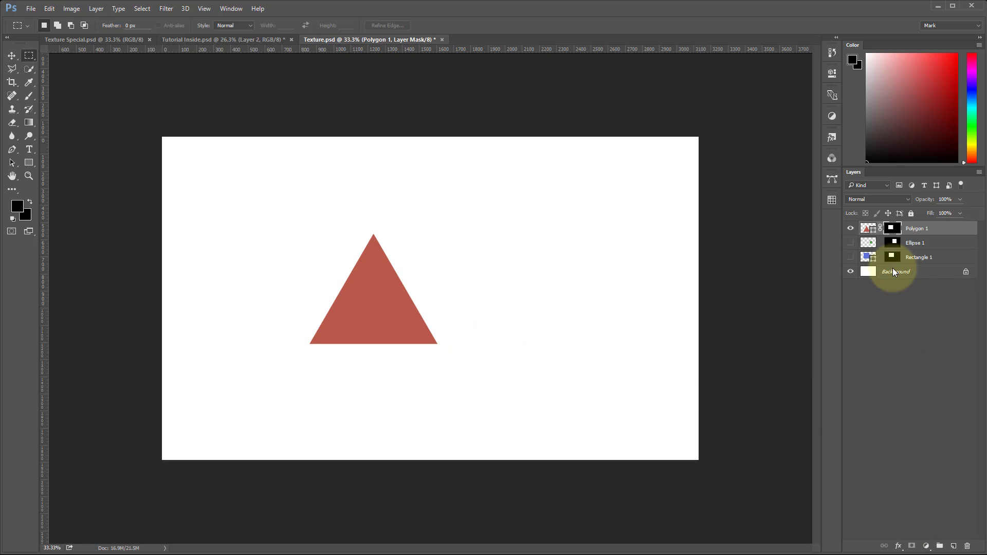
- Unlink Polygon 1's mask, move the mask down and left, and move the triangle up and left on its own
click(12, 55)
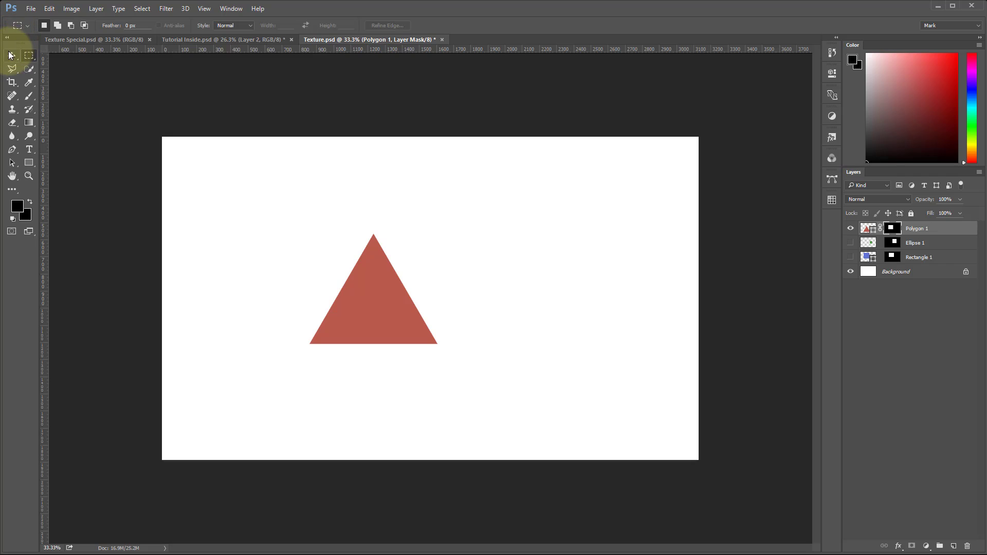
click(883, 229)
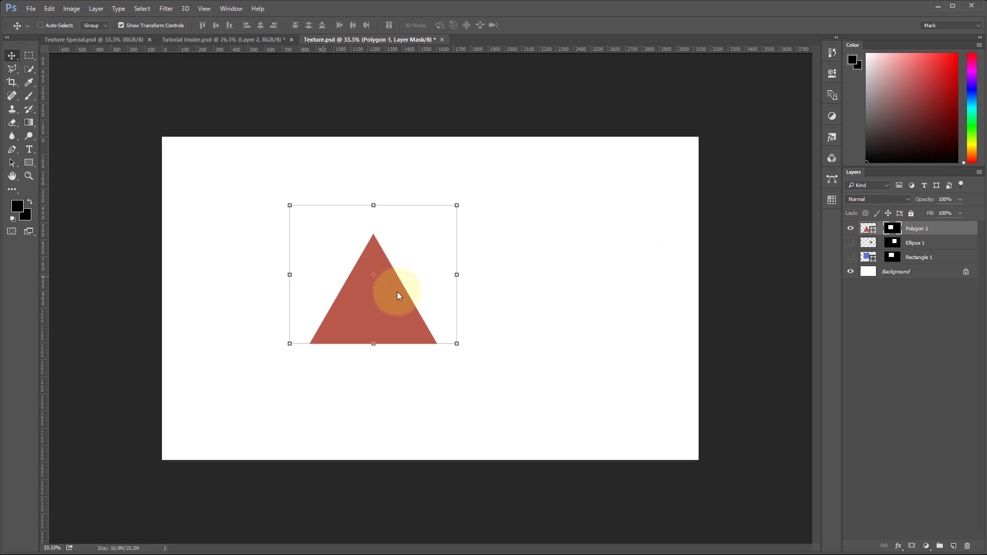
drag(392, 289, 283, 342)
click(869, 231)
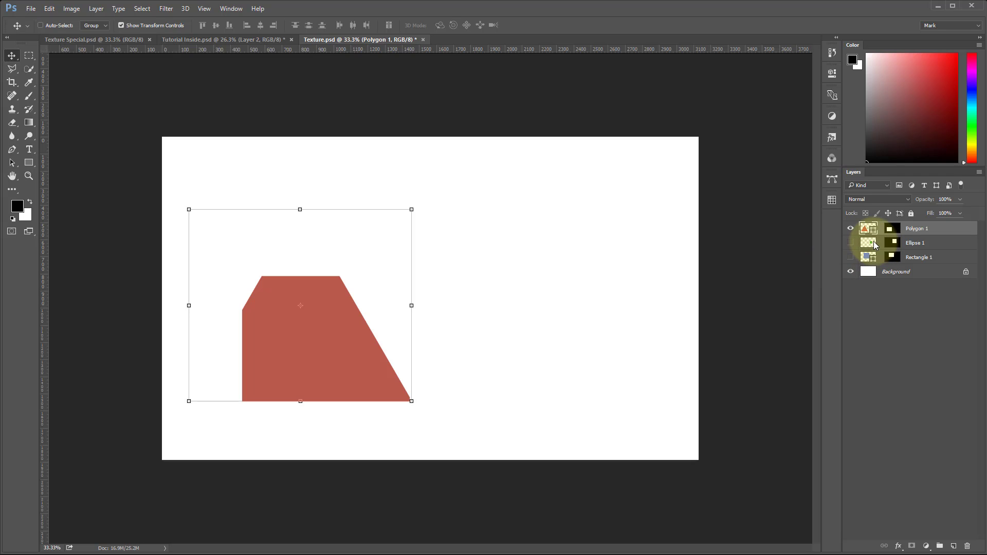
- Try to scale the Polygon 1 shape down to about 54% toward its lower-left corner
key(ctrl)
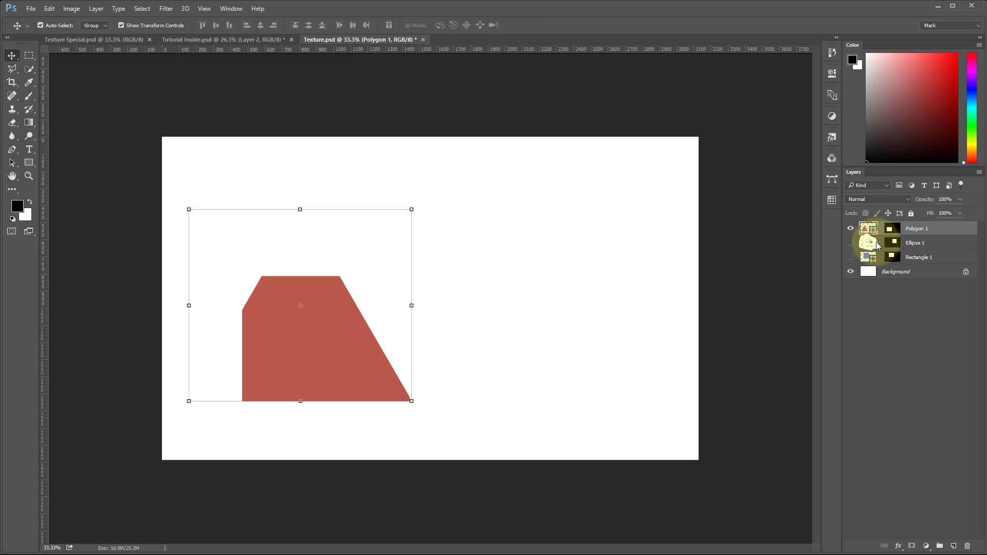
mouse_move(870, 243)
mouse_down()
mouse_move(905, 245)
mouse_move(887, 233)
mouse_up()
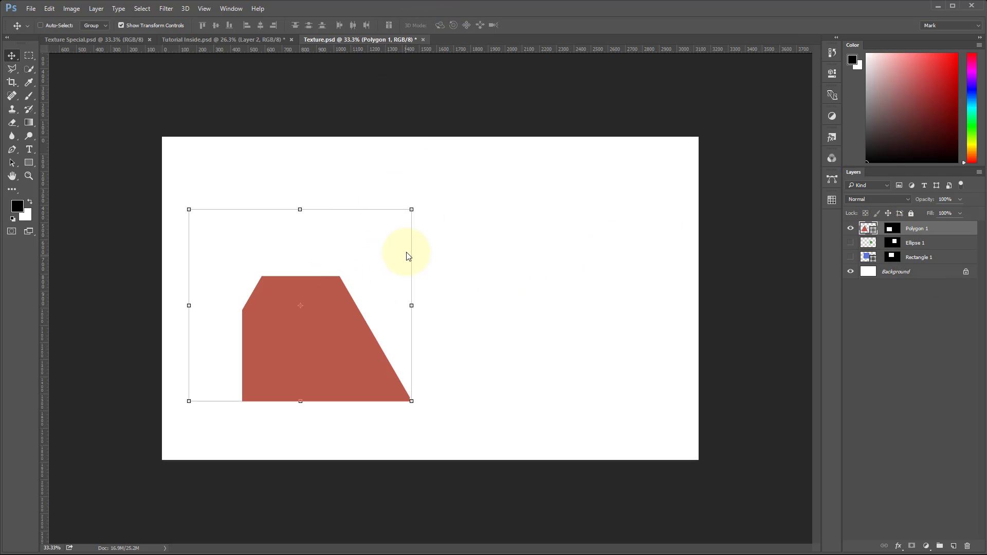
drag(415, 212, 301, 289)
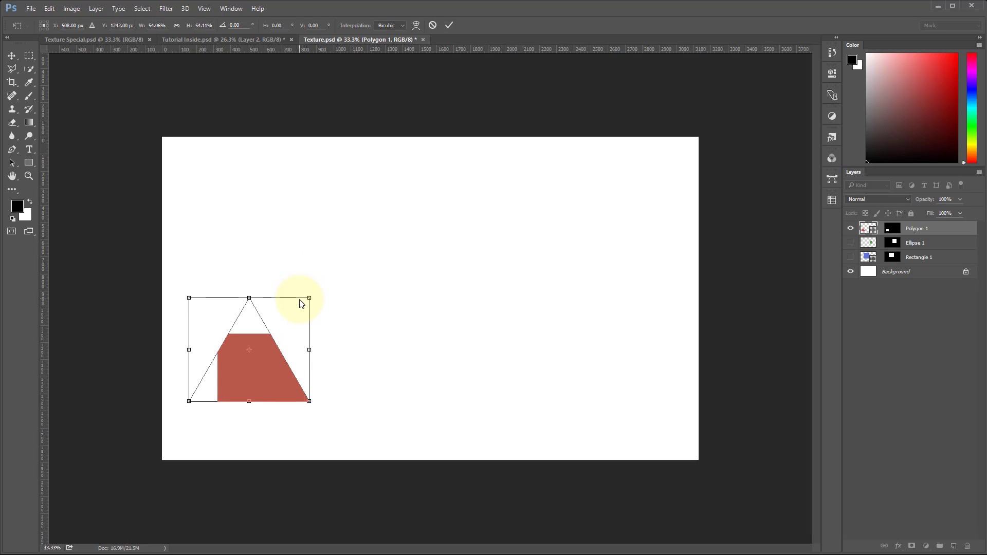
key(Escape)
click(304, 294)
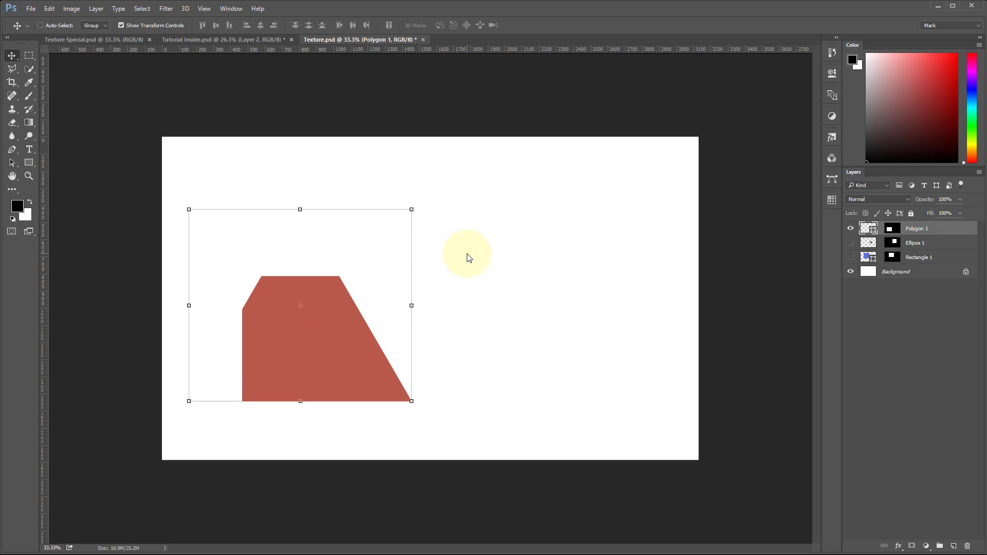
click(314, 294)
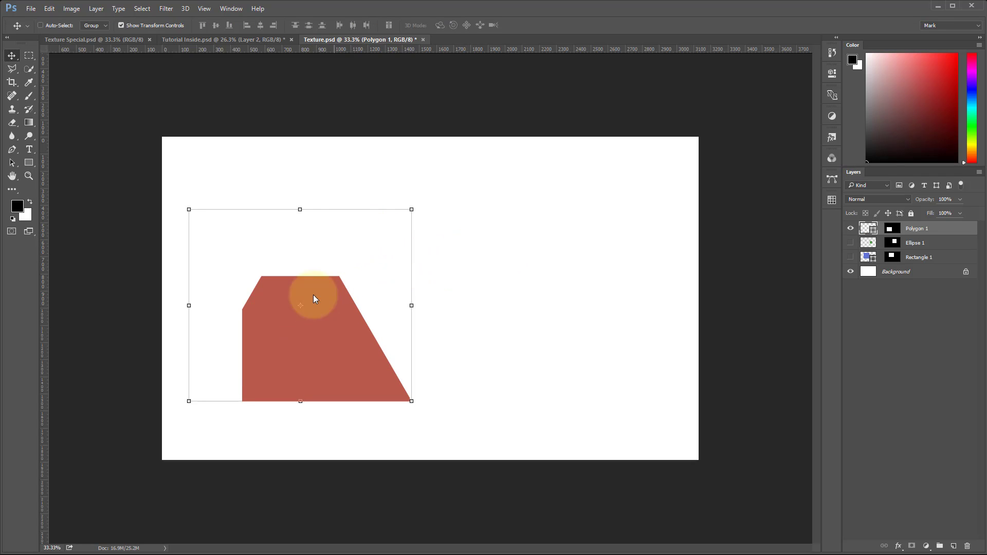
- Show Ellipse 1 instead of Polygon 1, scale the green circle to about 77% and move it up and left inside its mask
click(852, 229)
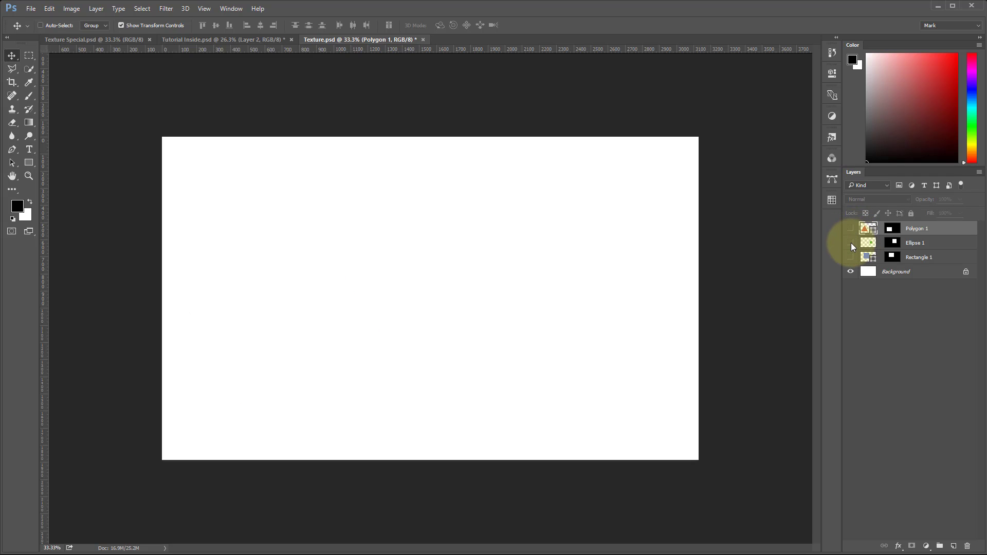
click(852, 244)
click(872, 243)
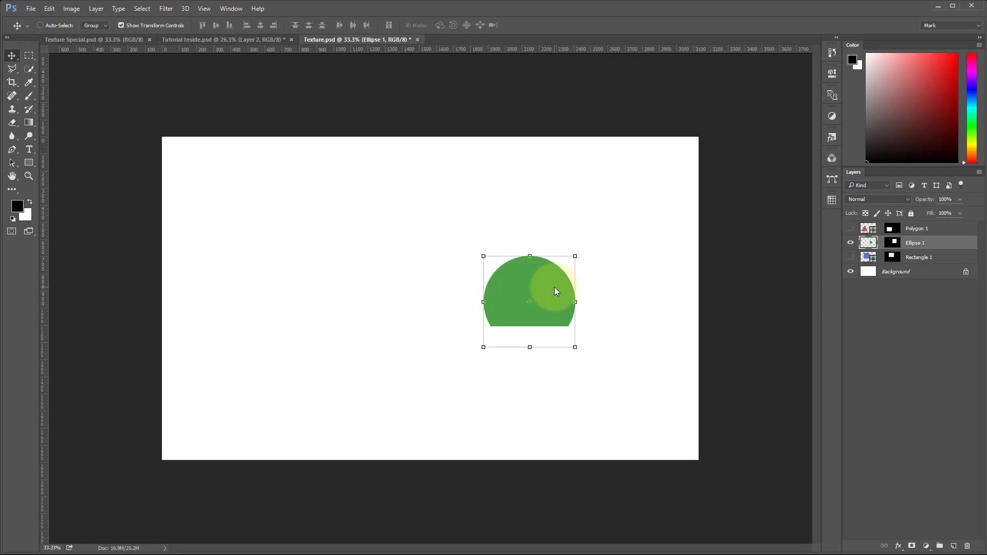
drag(556, 291, 514, 257)
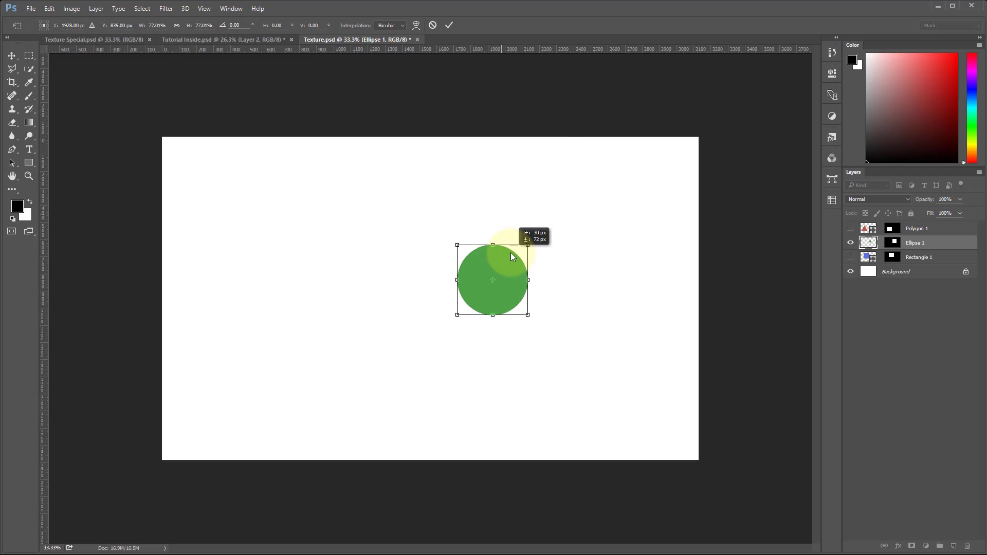
key(Return)
- Show Polygon 1 instead of Ellipse 1 and rasterize the Polygon 1 layer
click(850, 243)
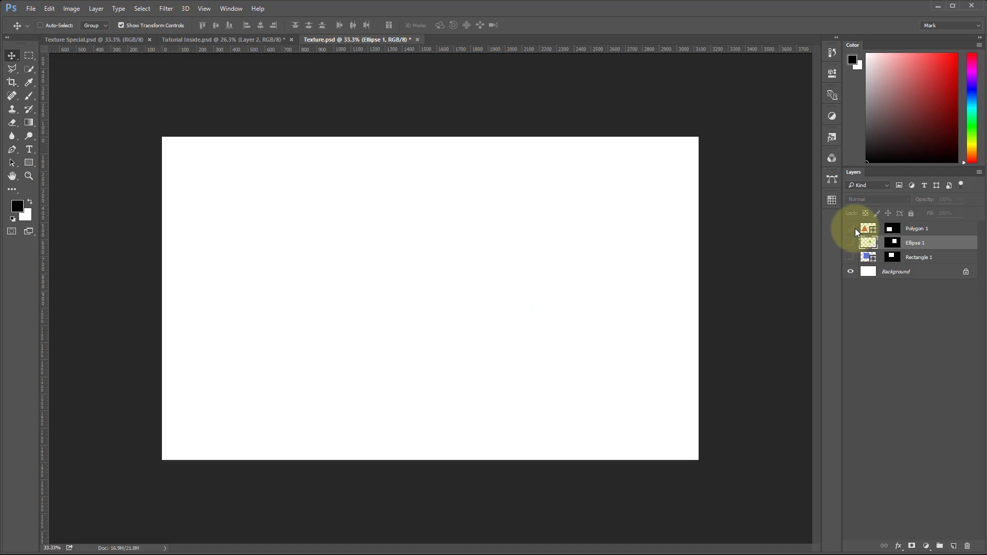
key(alt+bracketright)
click(850, 228)
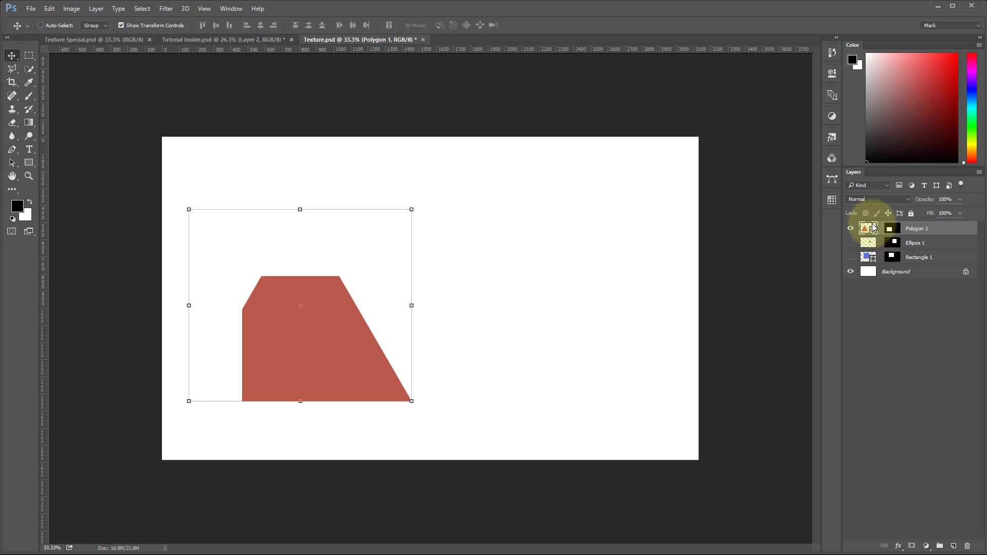
right_click(873, 230)
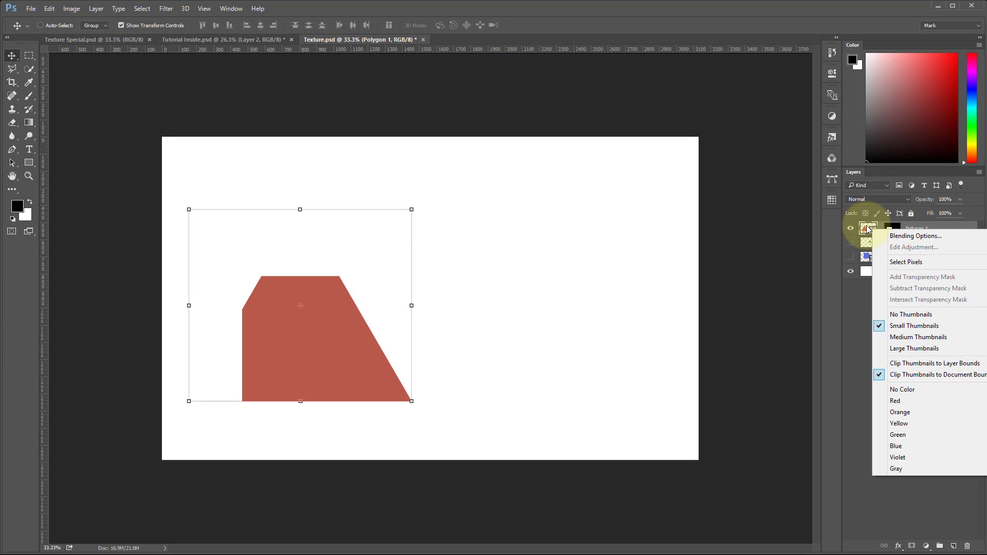
right_click(917, 223)
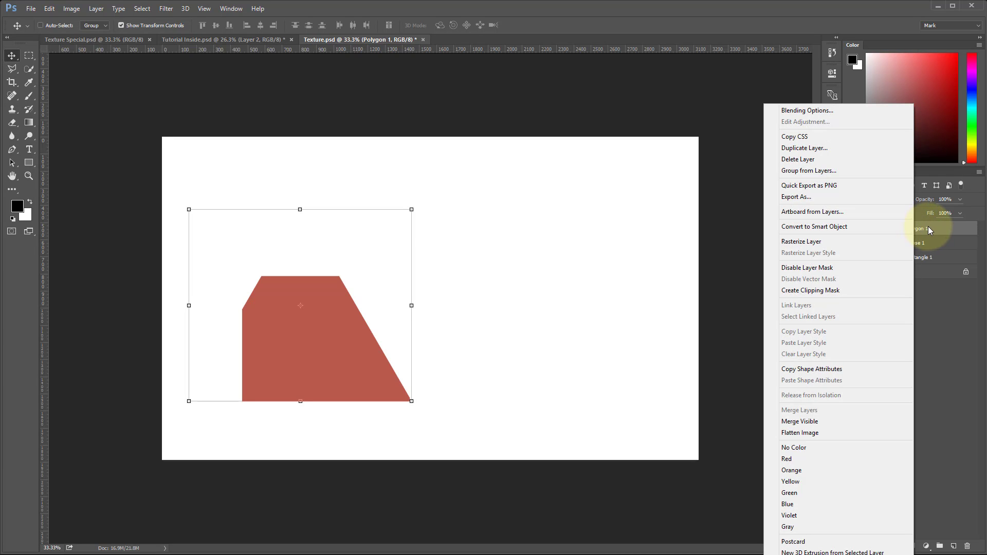
click(811, 242)
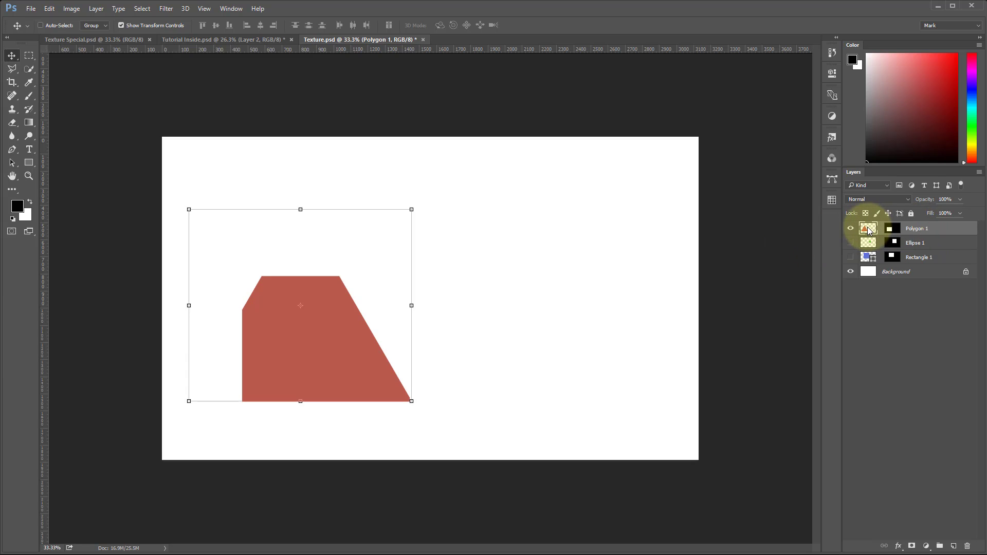
- Scale the rasterized triangle to about 48% without its mask, move it and rotate it so it points downward
drag(412, 210, 300, 343)
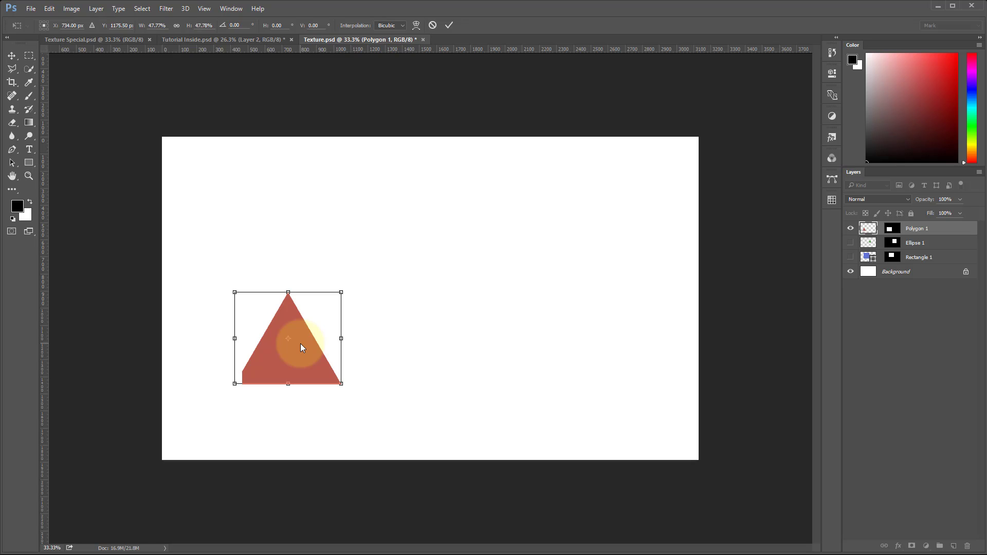
key(Return)
drag(300, 345, 353, 335)
drag(274, 312, 323, 356)
key(Return)
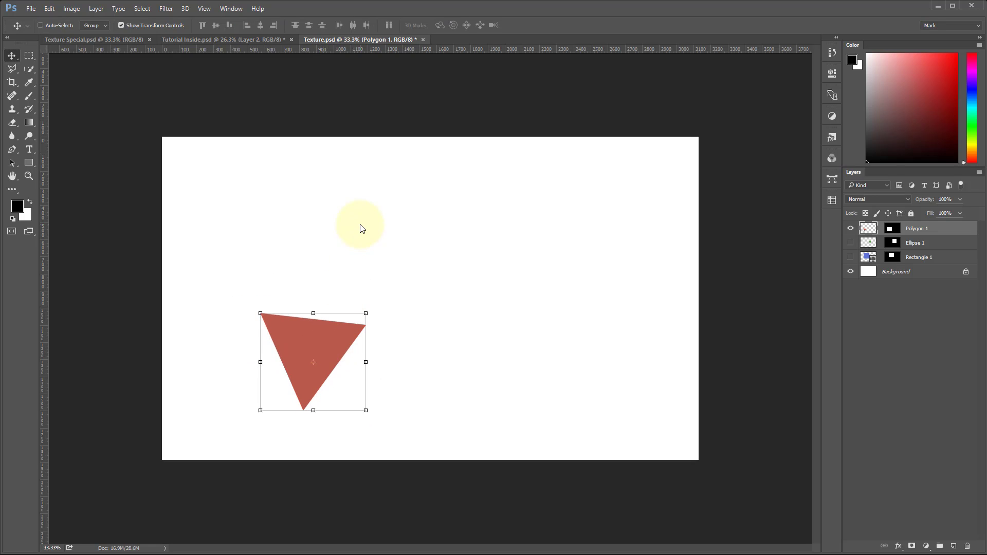
- Step back through the history until all three shapes are visible without masks, and clear the rectangular selection
key(ctrl+alt+z)
key(ctrl+alt+z)
key(ctrl+alt+z)
key(ctrl+alt+z)
key(ctrl+alt+z)
key(ctrl+alt+z)
key(ctrl+alt+z)
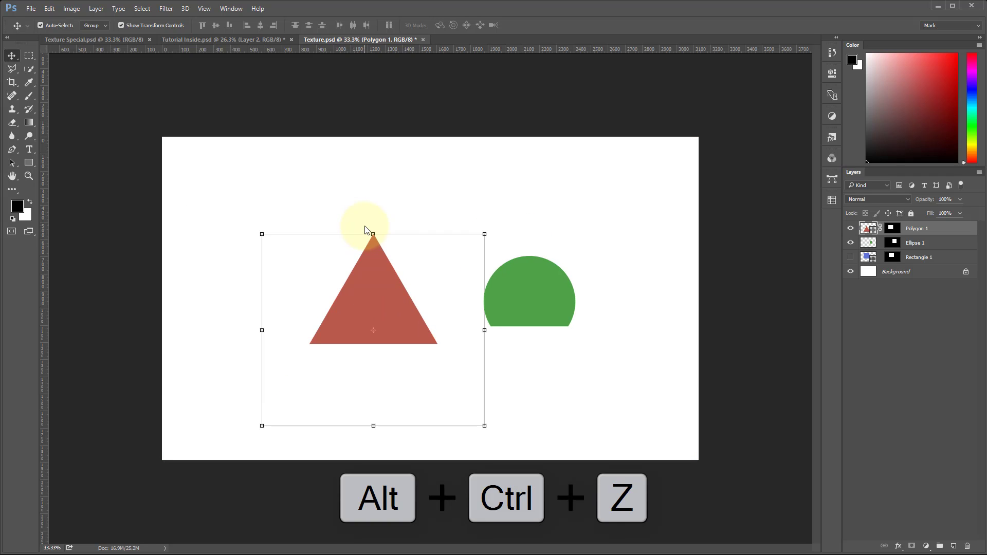
key(ctrl+alt+z)
key(ctrl+alt+z)
key(ctrl+alt+z)
key(ctrl+alt+z)
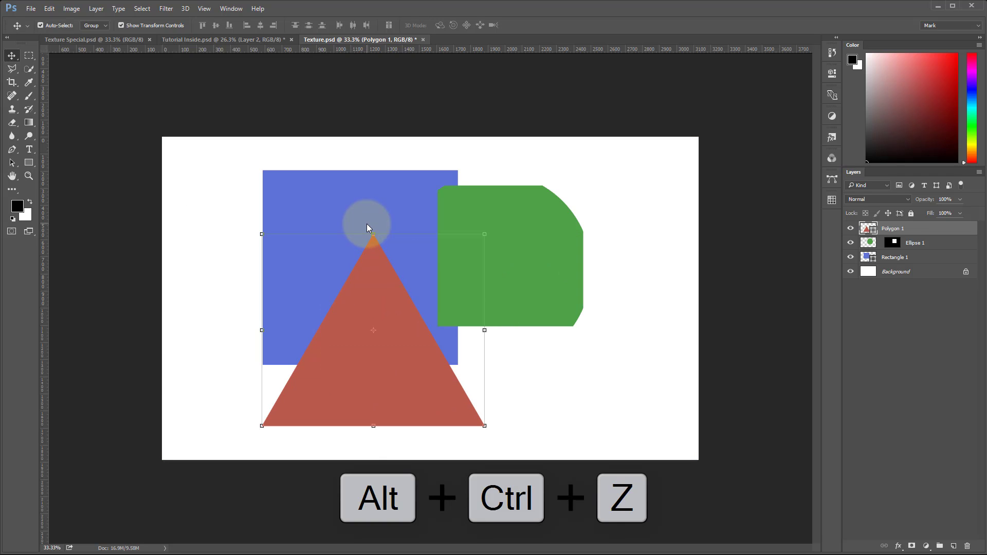
key(ctrl+alt+z)
key(ctrl+alt+z)
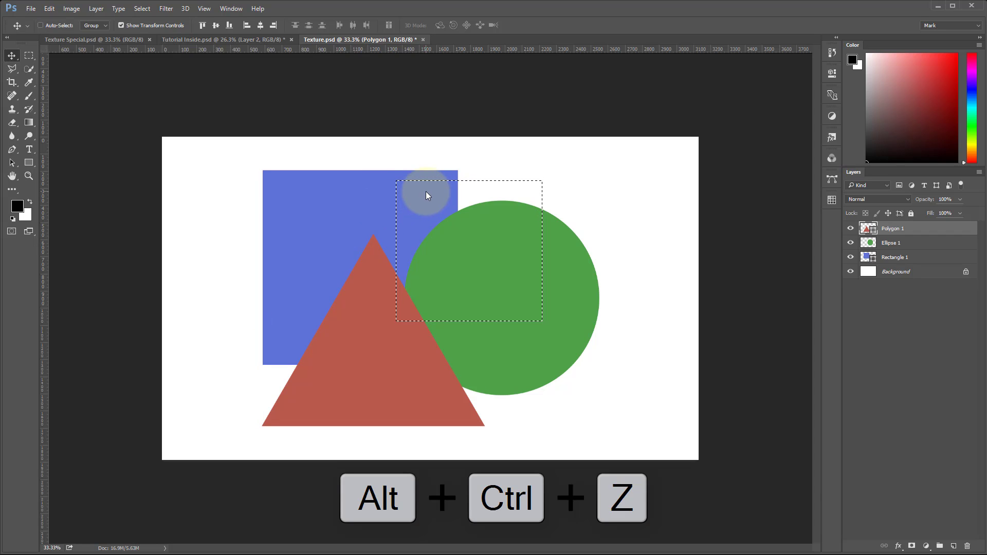
key(m)
click(465, 199)
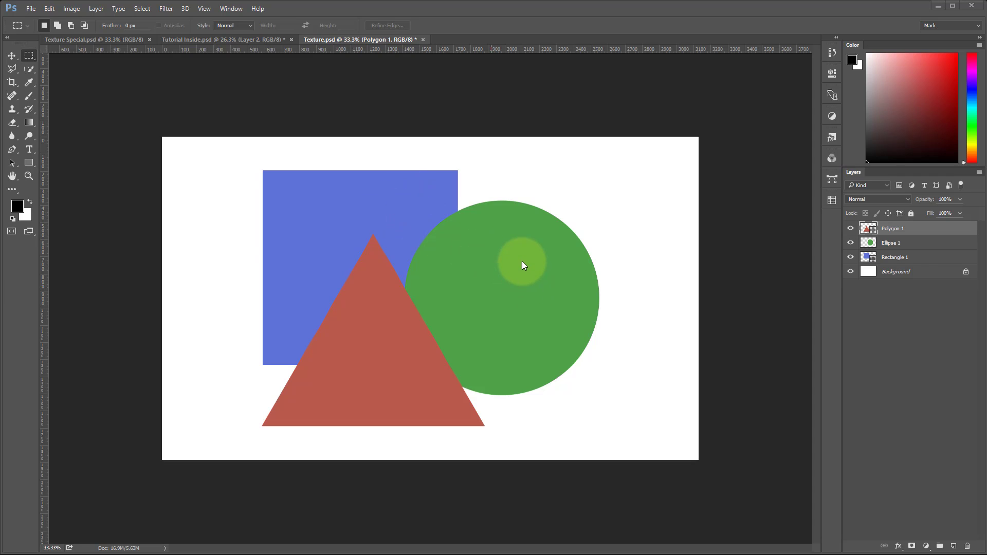
mouse_move(522, 262)
mouse_down()
mouse_move(514, 312)
mouse_move(456, 392)
mouse_up()
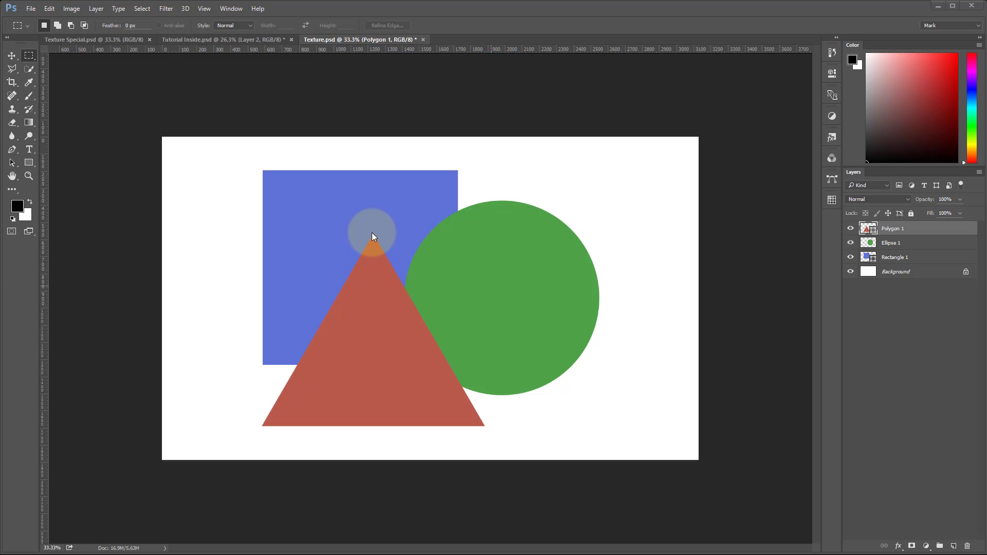
mouse_move(307, 368)
mouse_down()
mouse_move(384, 415)
mouse_move(452, 418)
mouse_move(375, 254)
mouse_up()
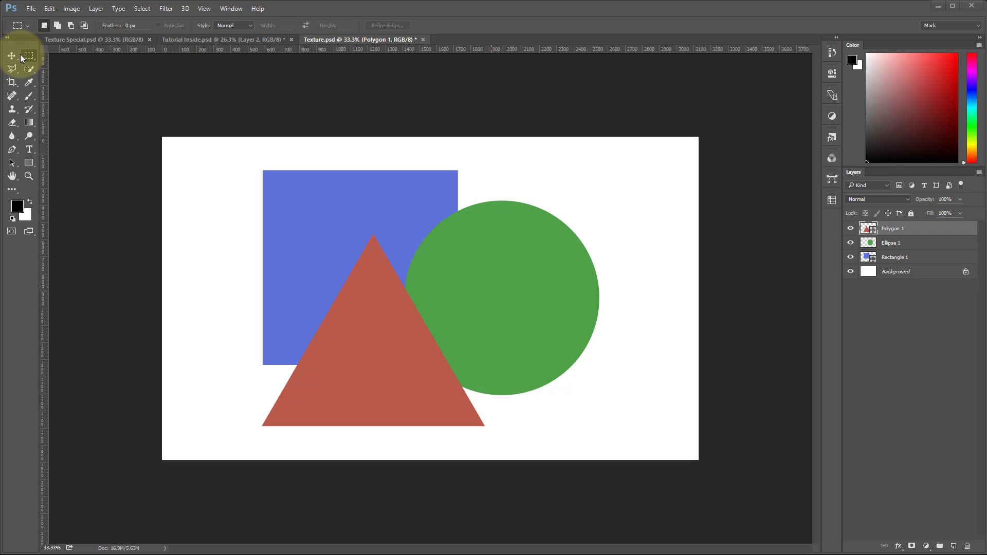
- Outline the red triangle corner by corner with a Polygonal Lasso selection
click(12, 70)
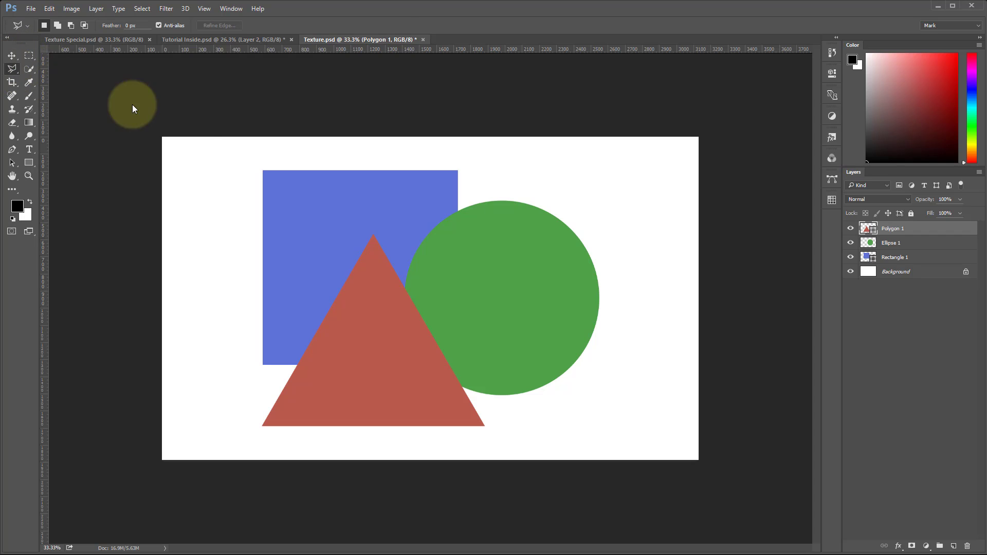
click(375, 237)
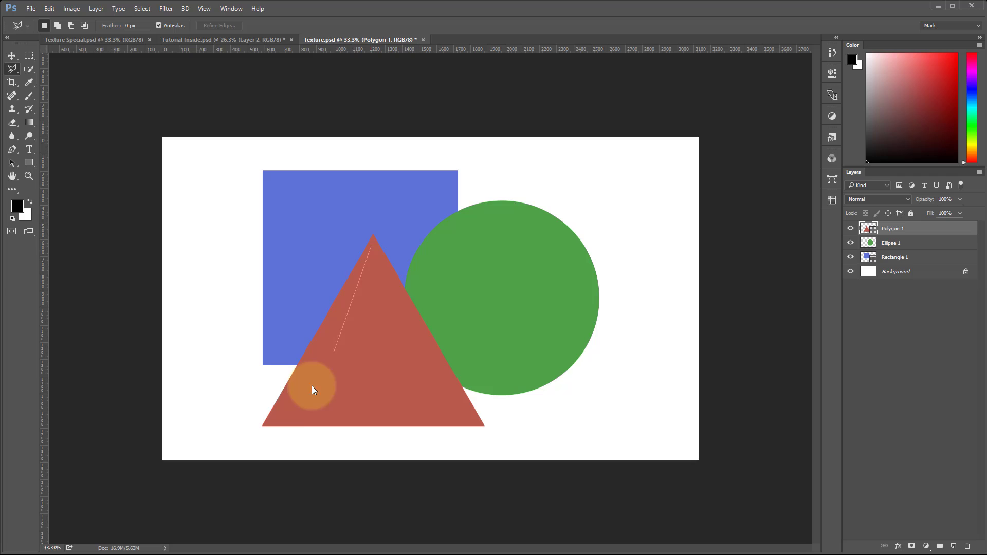
click(262, 425)
click(482, 425)
click(376, 239)
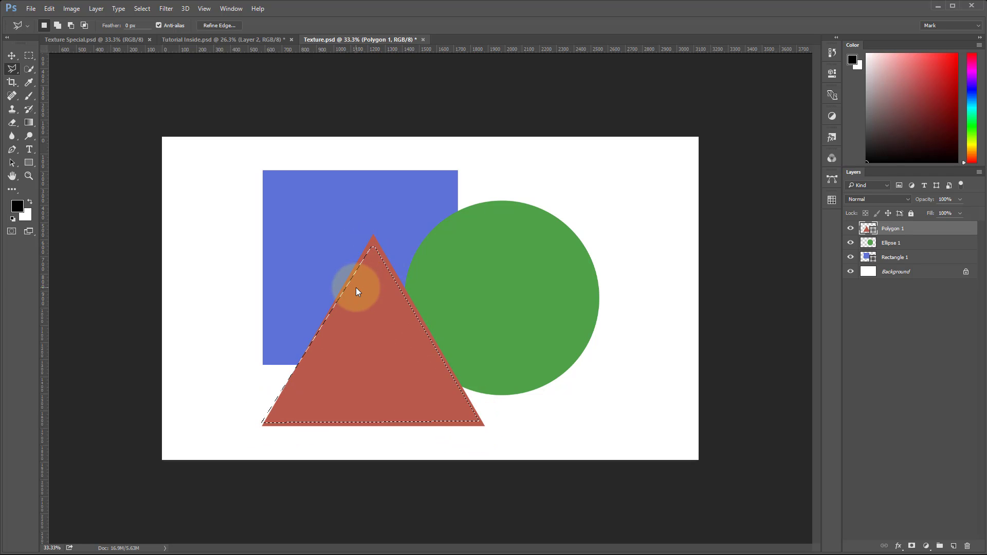
- Clear the lasso selection and load the exact outline of the Polygon 1 layer as a selection
click(27, 56)
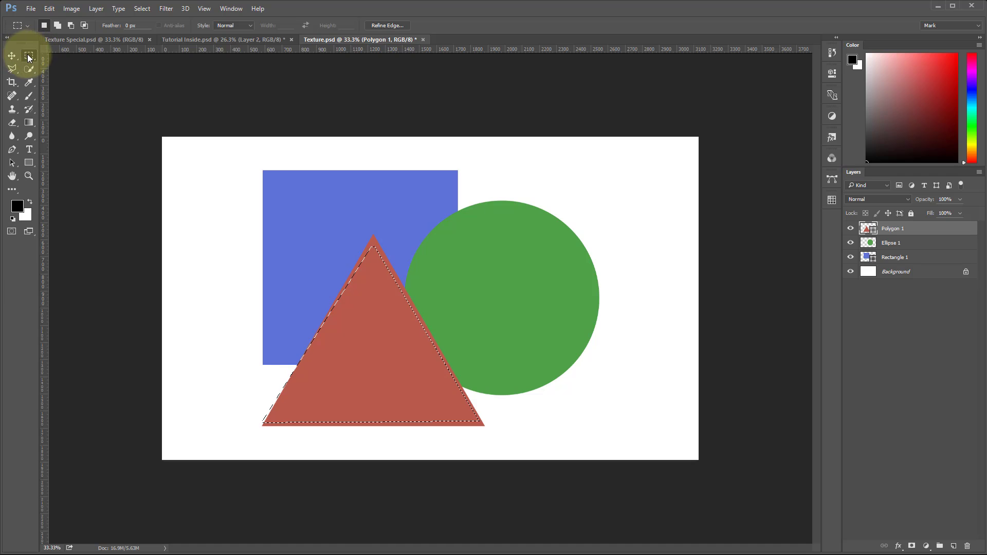
click(412, 108)
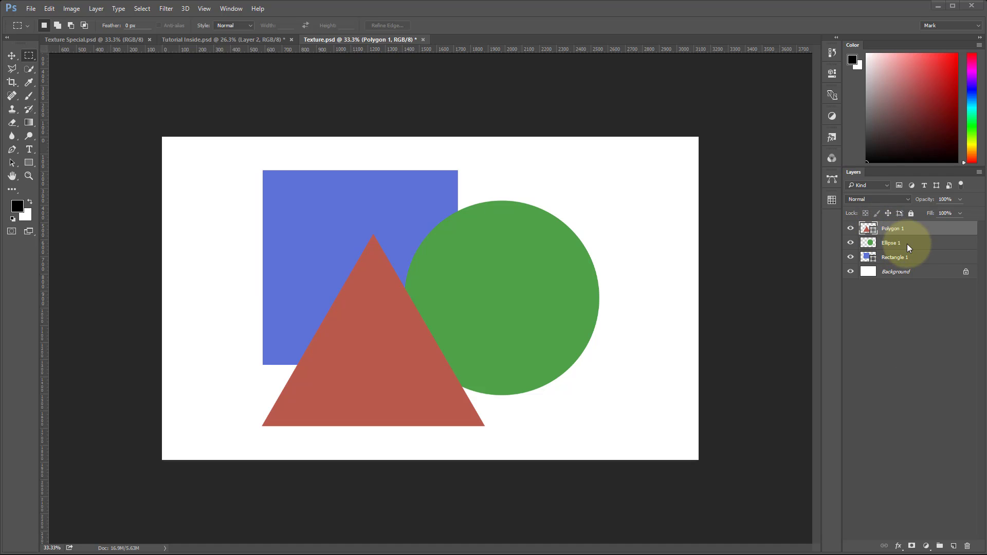
ctrl+click(869, 229)
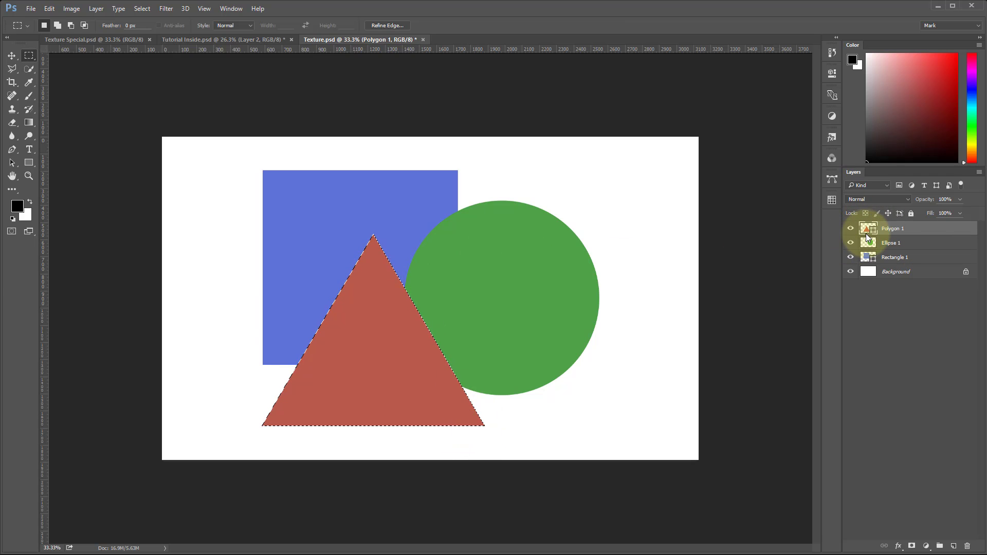
- Mask the Ellipse 1 layer with the loaded triangle selection and bring it above the Polygon 1 layer
click(892, 244)
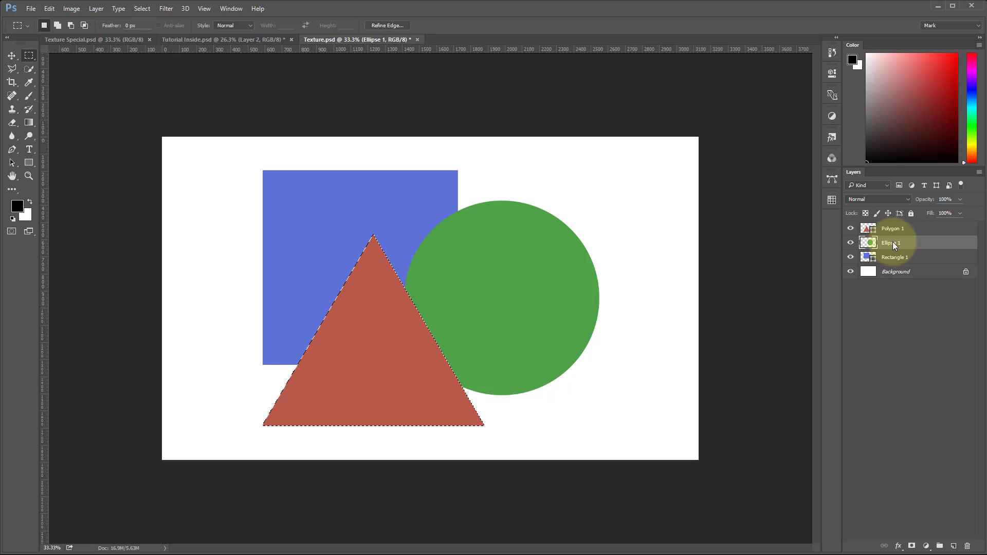
click(912, 546)
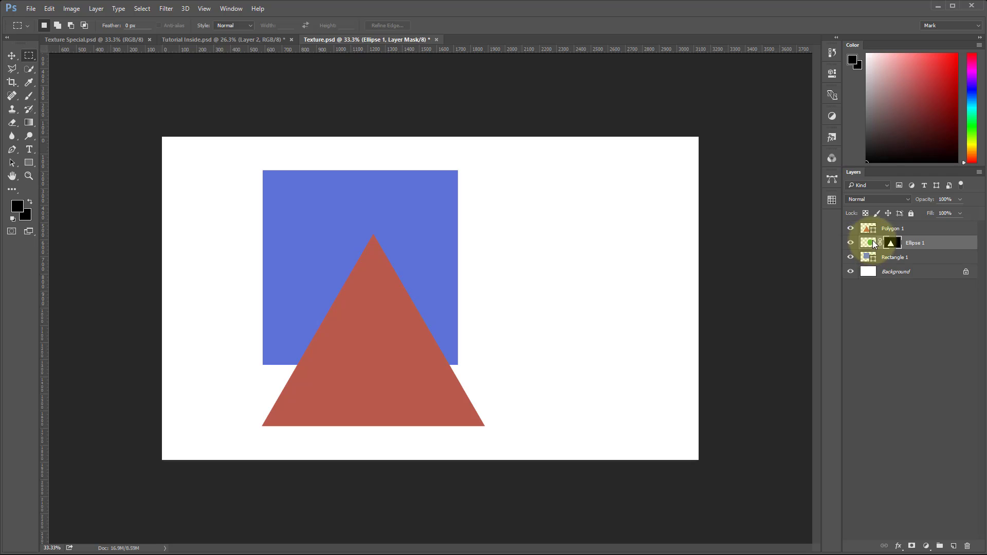
drag(871, 245, 872, 226)
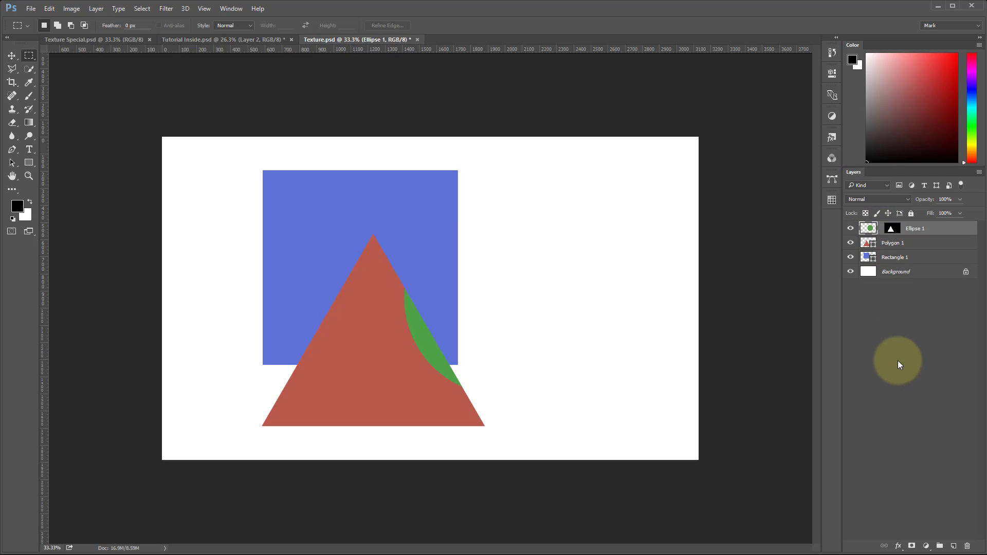
- Unlink the Ellipse 1 mask and move only the green circle towards the lower-left part of the triangle
drag(898, 363, 880, 240)
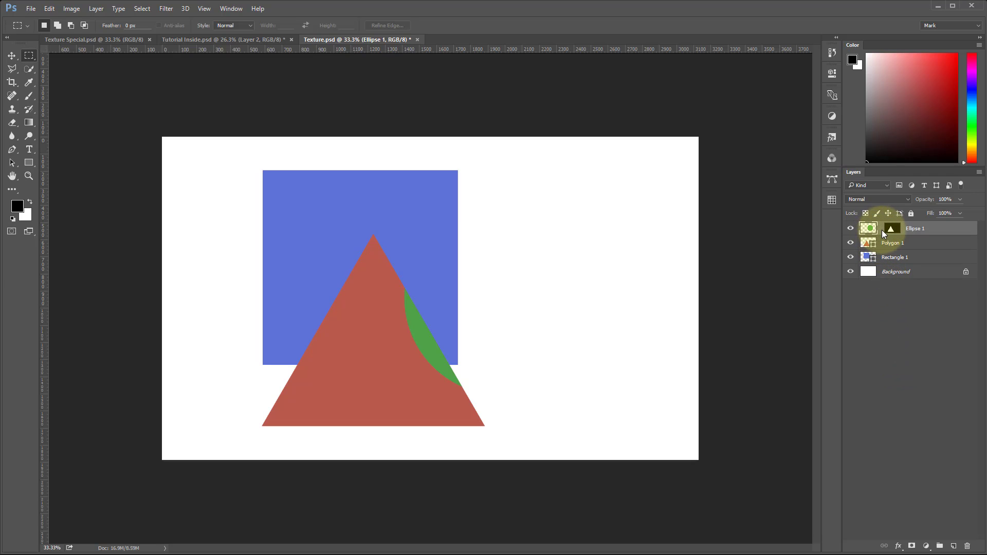
click(11, 55)
drag(455, 313, 219, 392)
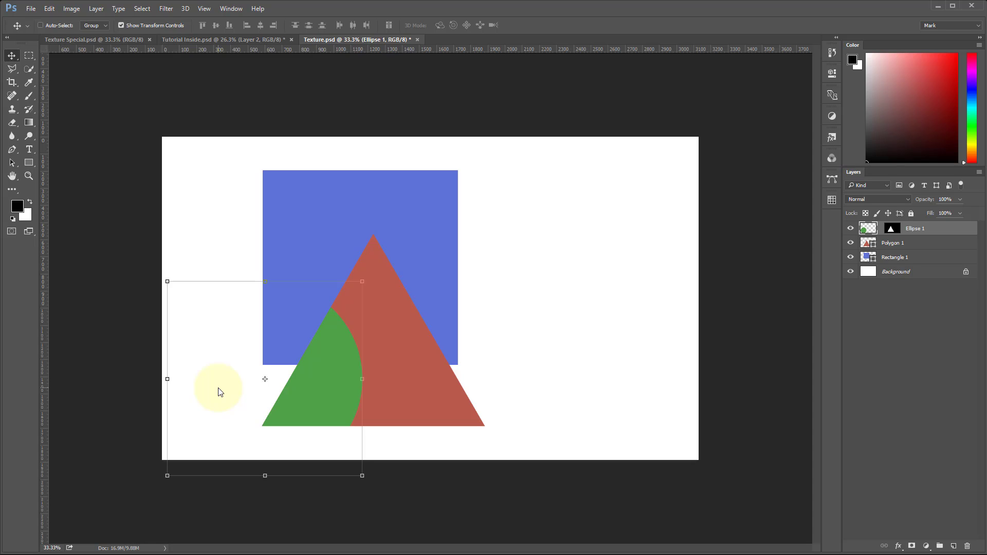
drag(219, 392, 357, 402)
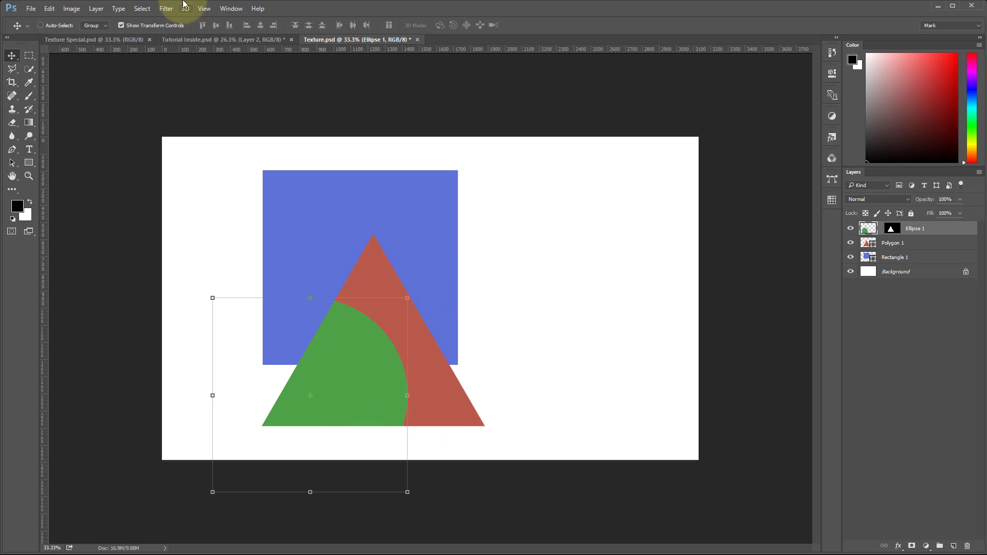
- Switch to the Tutorial Inside.psd document and delete Layer 1 and Layer 2
click(206, 42)
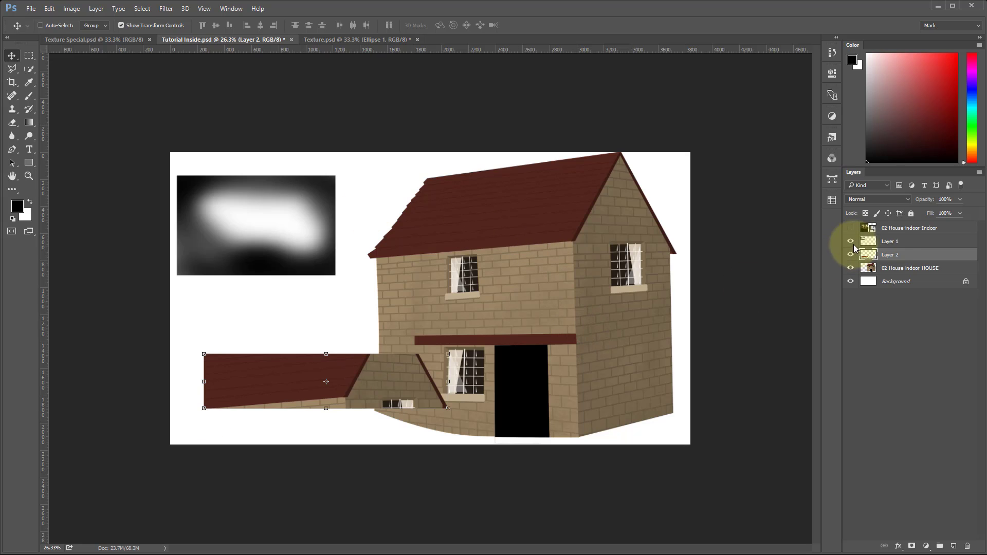
shift+click(892, 243)
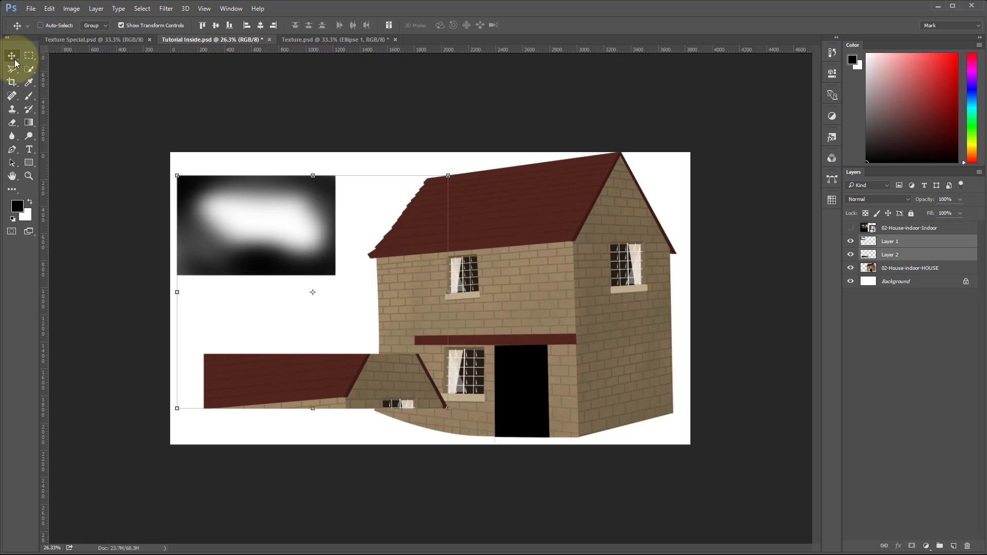
key(Delete)
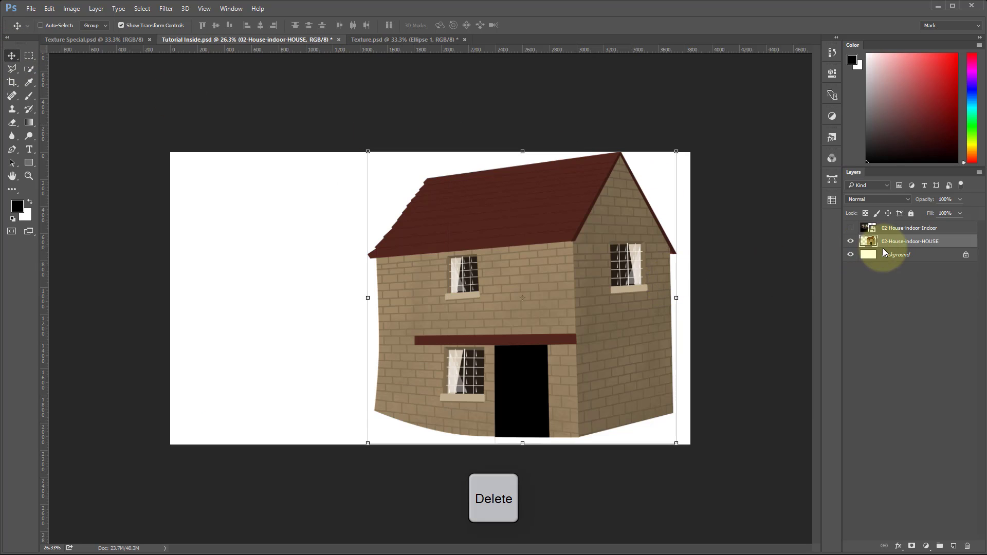
- Show the 02-House-indoor-Indoor layer and move the room picture slightly down and to the left
click(851, 228)
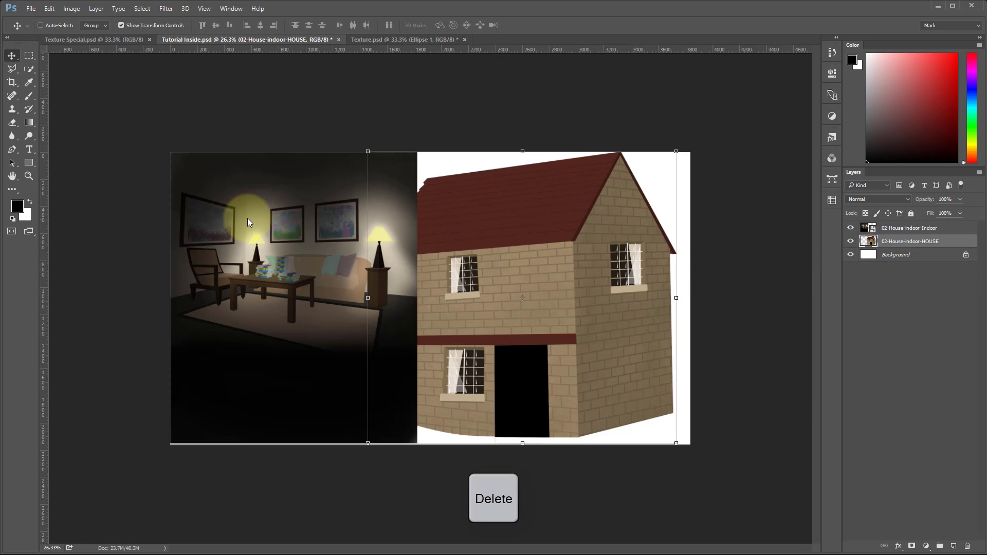
click(882, 229)
mouse_move(256, 246)
mouse_down()
mouse_move(310, 284)
mouse_move(473, 331)
mouse_move(329, 235)
mouse_move(243, 237)
mouse_move(270, 275)
mouse_move(466, 343)
mouse_move(517, 371)
mouse_up()
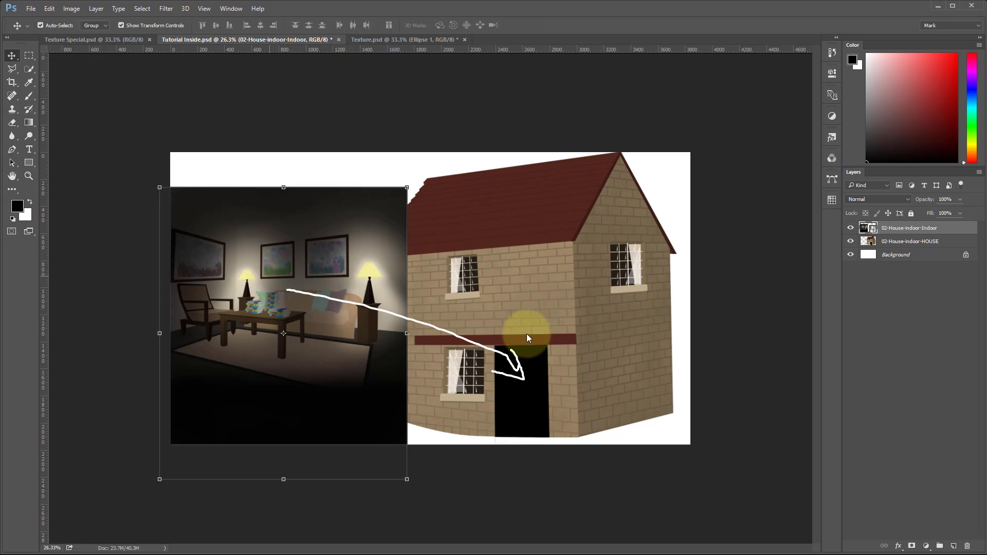
- Outline the black doorway on the 02-House-indoor-HOUSE layer with the Polygonal Lasso and copy it to a new layer
click(901, 243)
drag(575, 377, 625, 369)
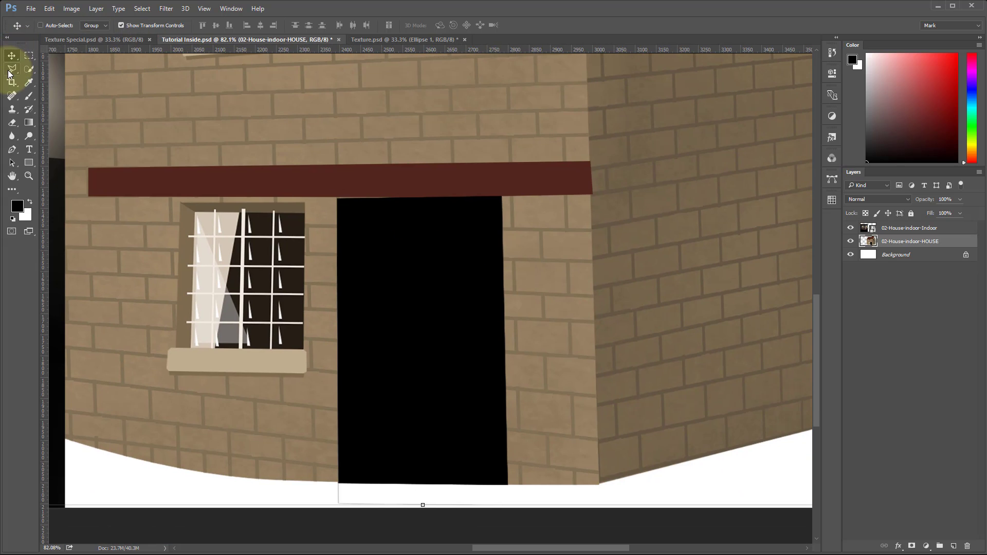
key(ctrl)
mouse_move(354, 208)
mouse_down()
mouse_move(364, 464)
mouse_move(465, 477)
mouse_move(515, 460)
mouse_move(508, 201)
mouse_move(375, 198)
mouse_up()
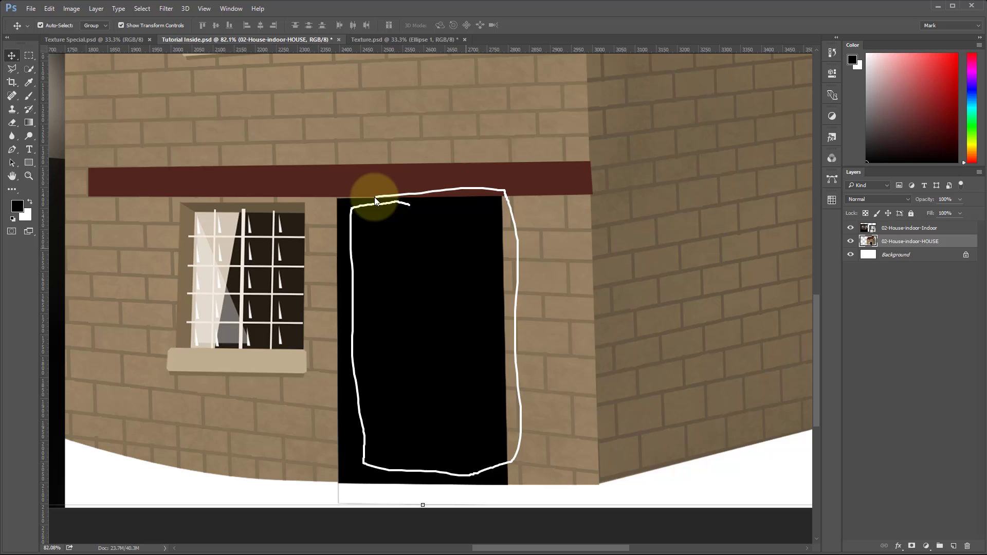
key(Escape)
click(13, 71)
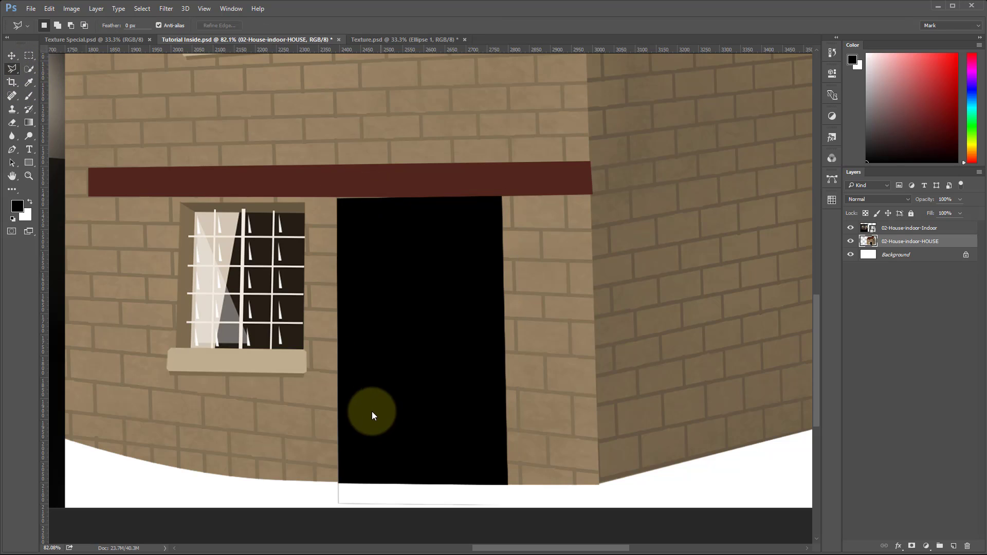
click(338, 199)
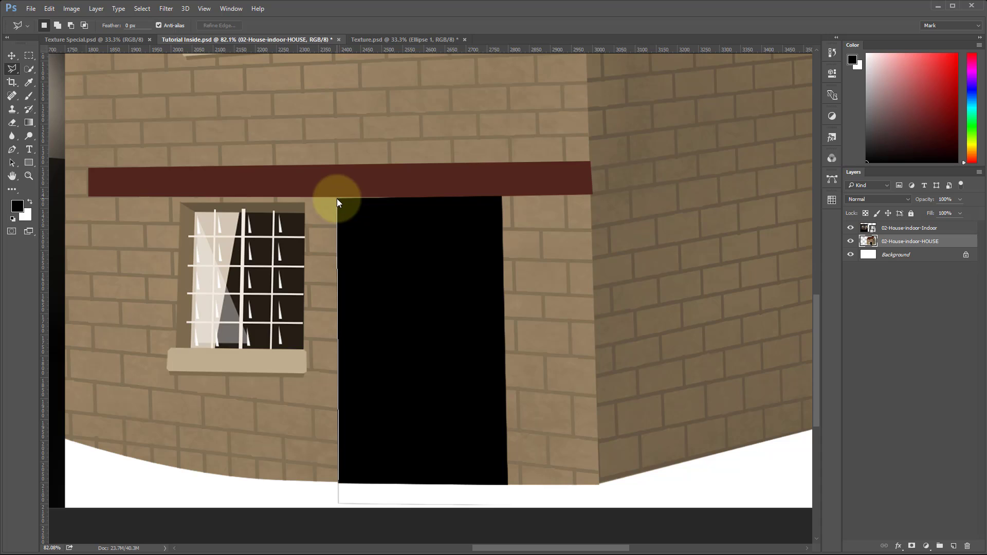
click(501, 197)
click(508, 483)
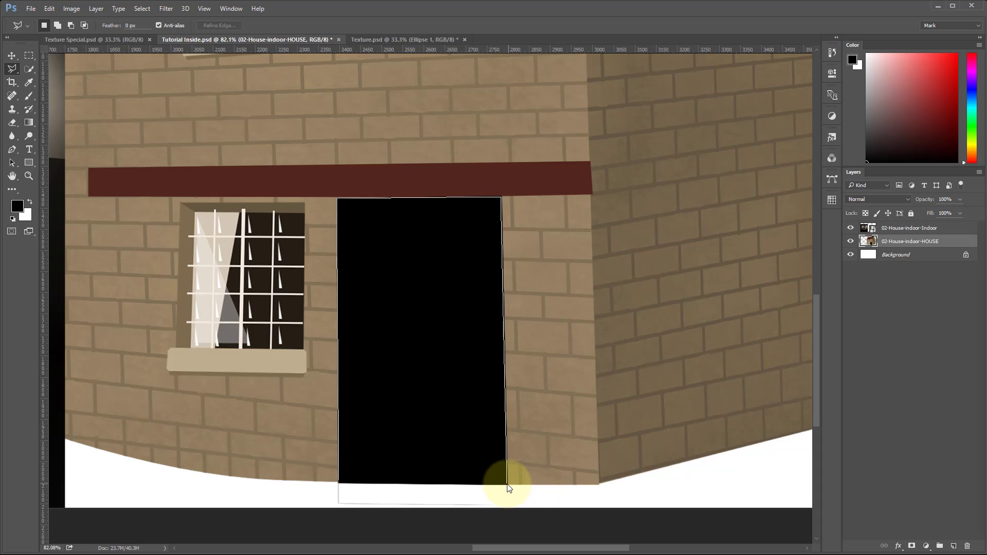
double_click(341, 484)
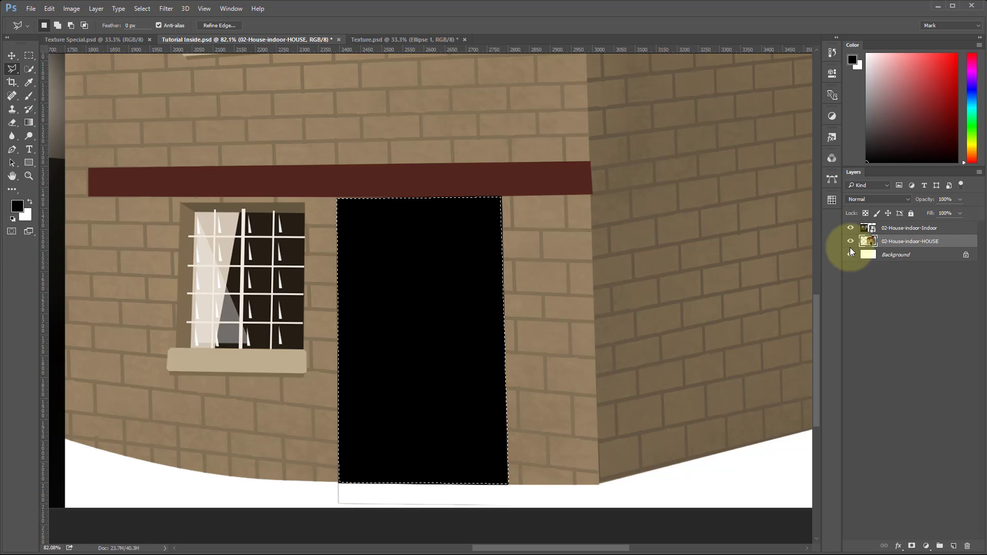
key(ctrl+j)
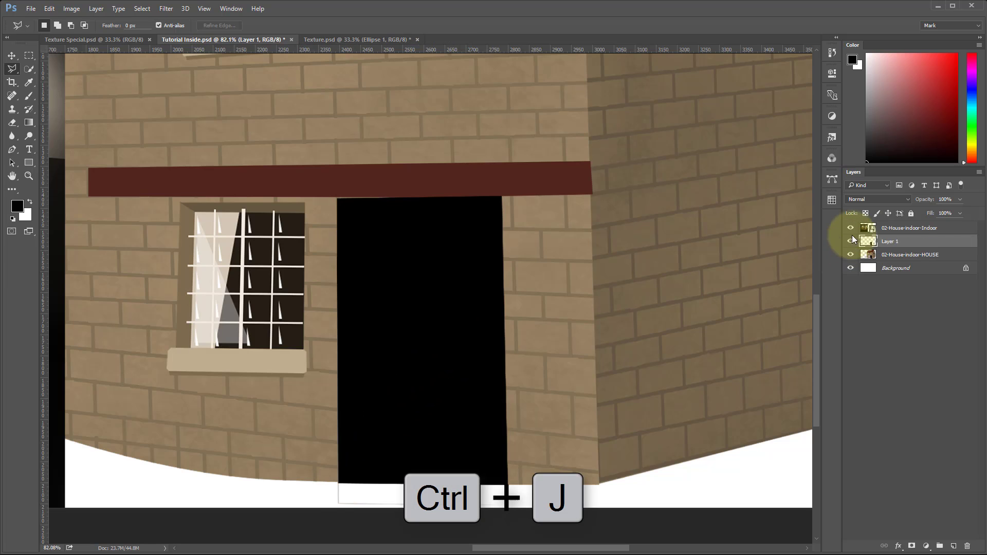
- Try moving the copied doorway up and away from its opening, and undo the move
key(v)
drag(422, 309, 558, 161)
key(ctrl+z)
- Make the 02-House-indoor-Indoor layer active and load the doorway outline of Layer 1 as a selection
scroll(415, 229, down, 5)
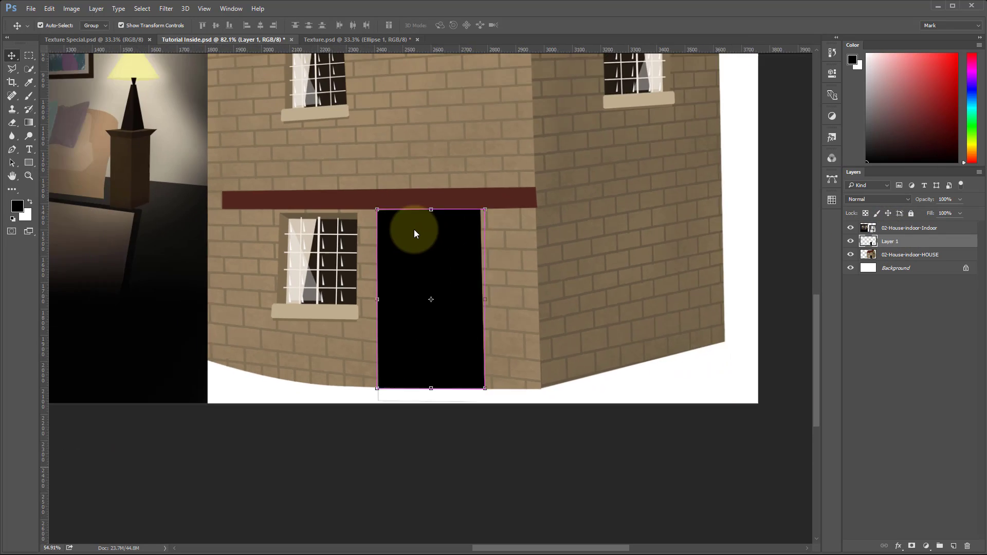
drag(307, 292, 513, 301)
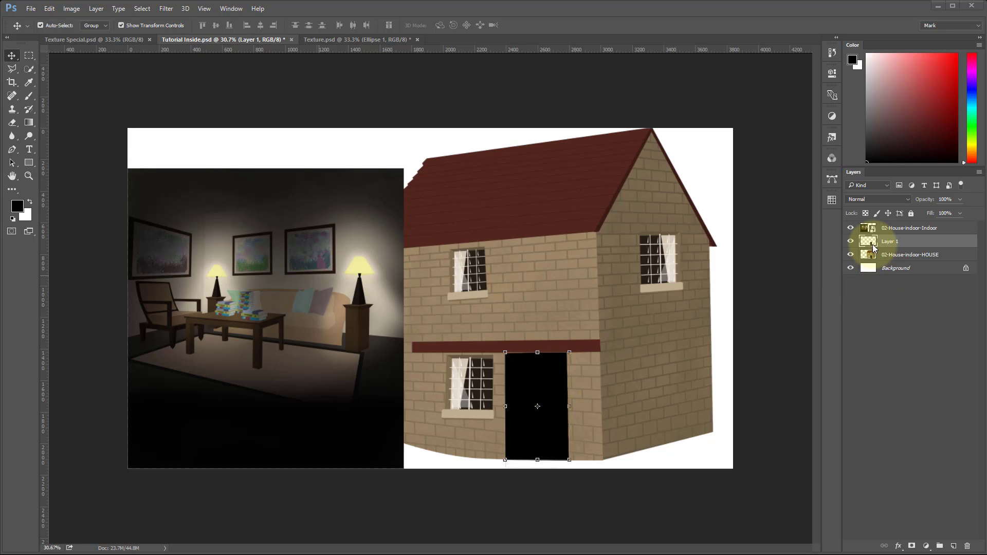
key(ctrl)
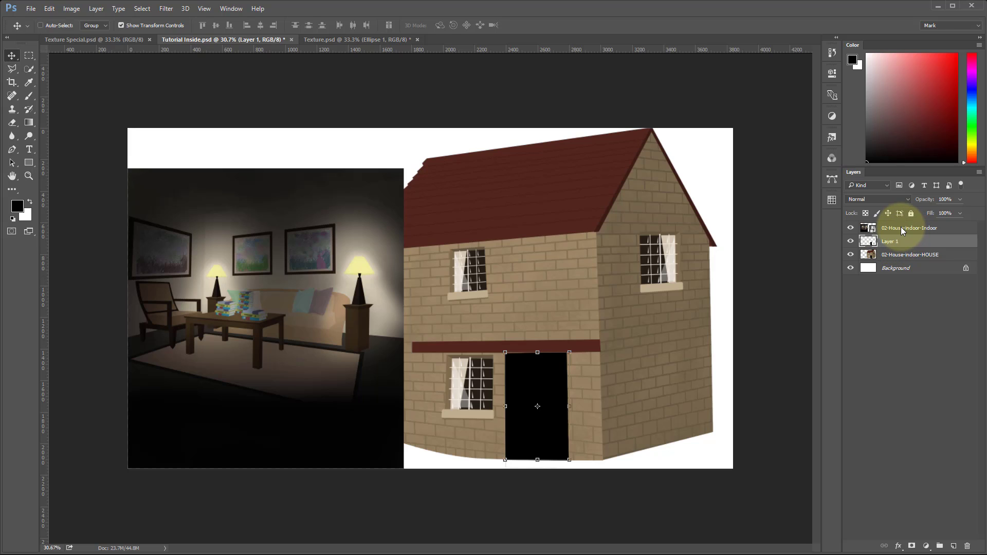
click(901, 227)
mouse_move(900, 230)
mouse_down()
mouse_move(798, 256)
mouse_move(313, 323)
mouse_up()
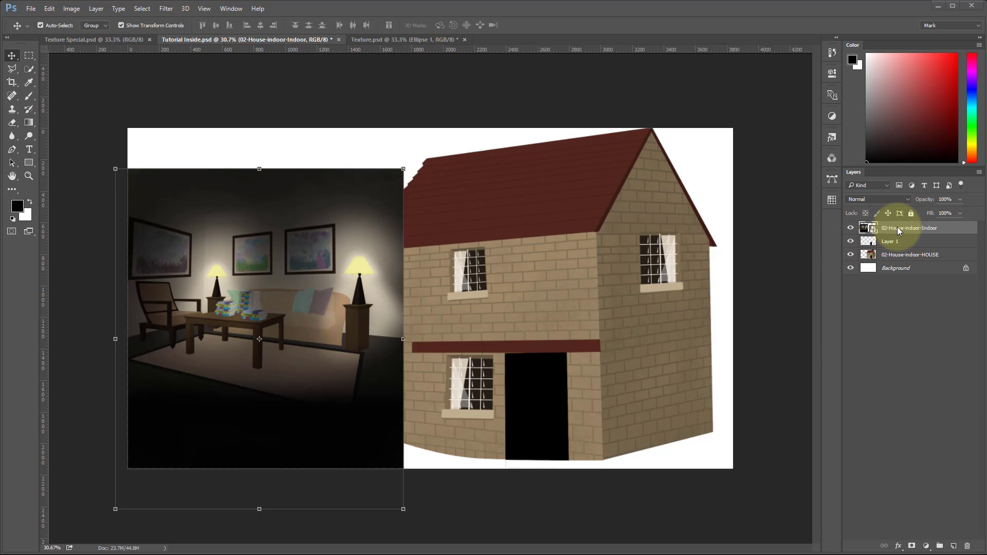
key(ctrl)
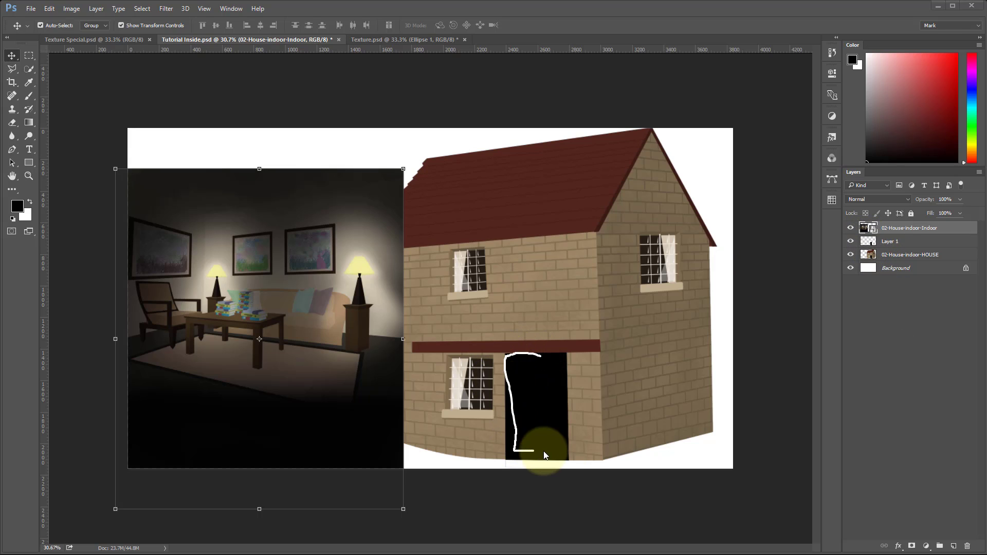
mouse_move(544, 452)
mouse_down()
mouse_move(572, 449)
mouse_move(562, 366)
mouse_up()
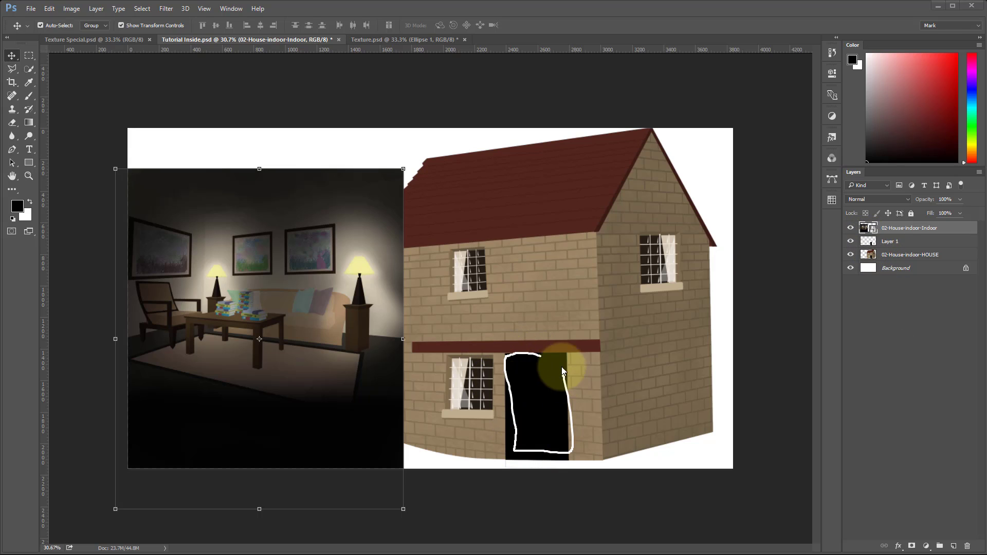
ctrl+click(869, 242)
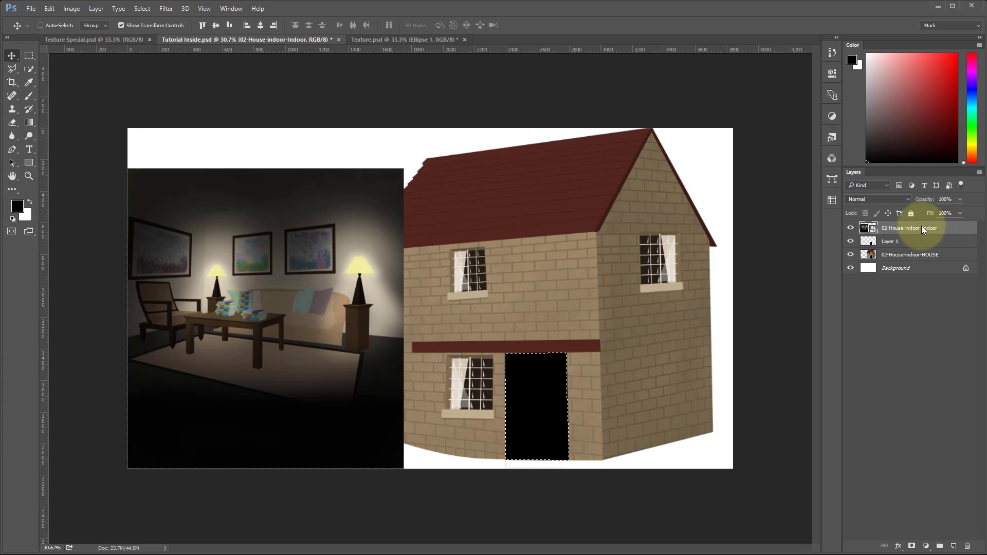
- Add a layer mask to the 02-House-indoor-Indoor layer from the doorway selection
key(ctrl)
mouse_move(215, 242)
mouse_down()
mouse_move(247, 351)
mouse_move(492, 291)
mouse_move(832, 240)
mouse_up()
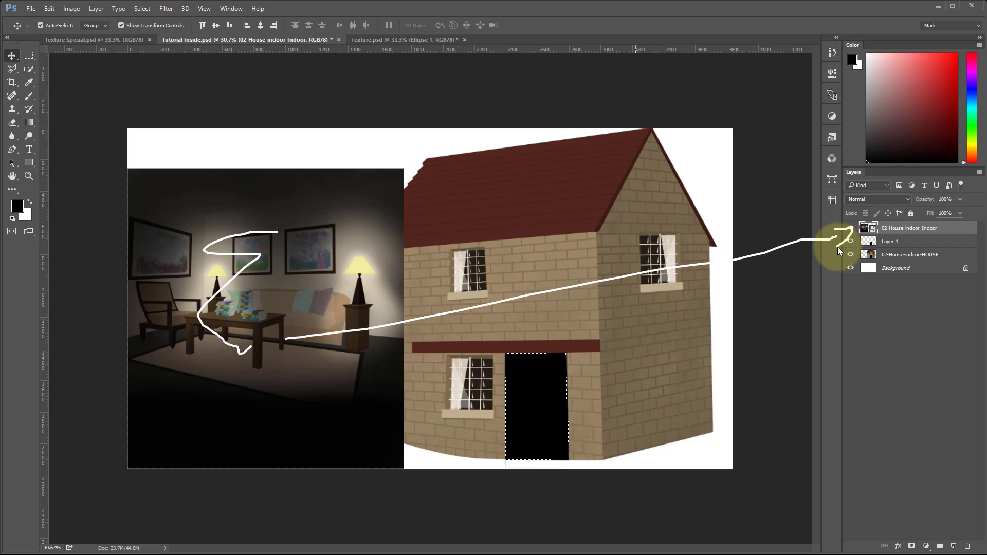
click(912, 546)
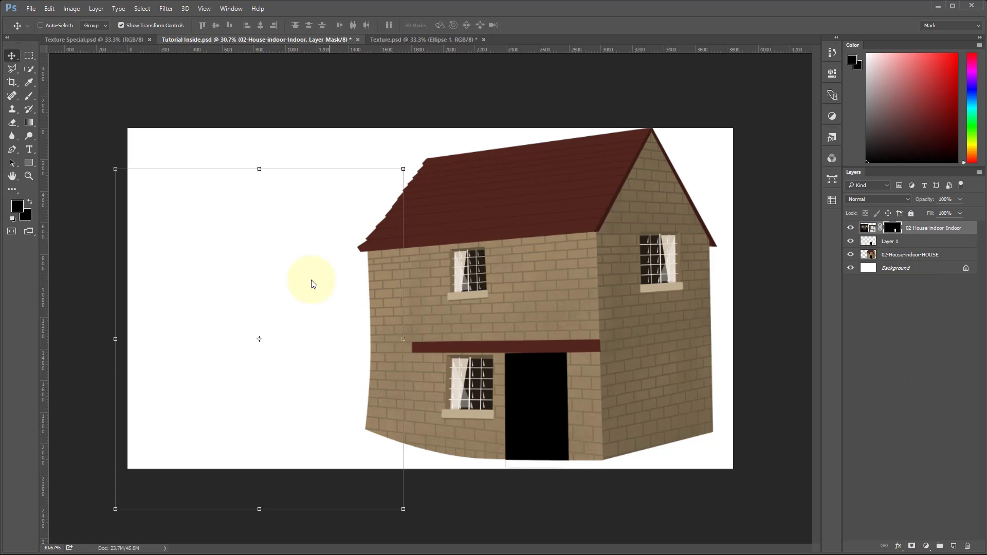
key(ctrl)
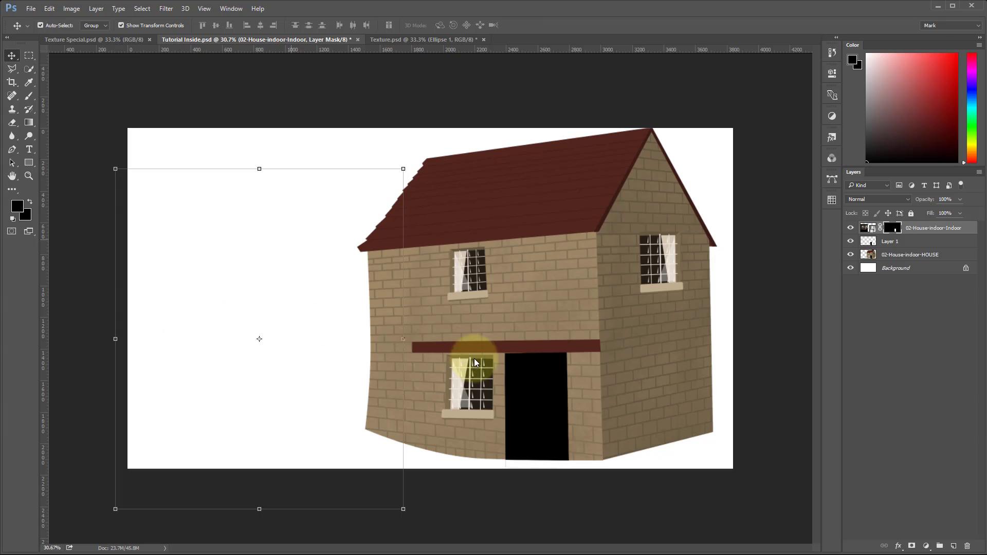
mouse_move(524, 354)
mouse_down()
mouse_move(509, 443)
mouse_move(564, 450)
mouse_move(568, 369)
mouse_move(545, 359)
mouse_up()
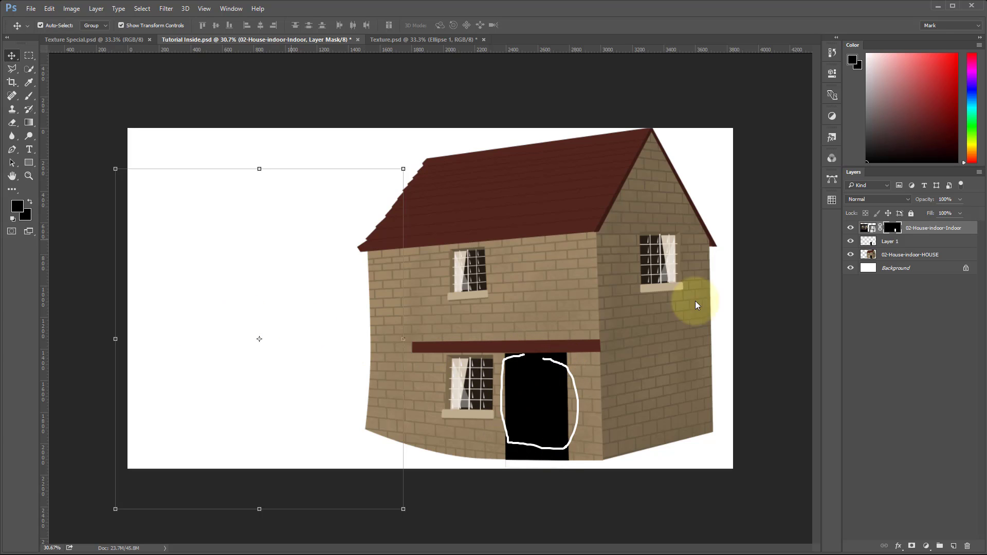
- Unlink the Indoor layer from its mask and move only the room picture into the doorway
click(882, 229)
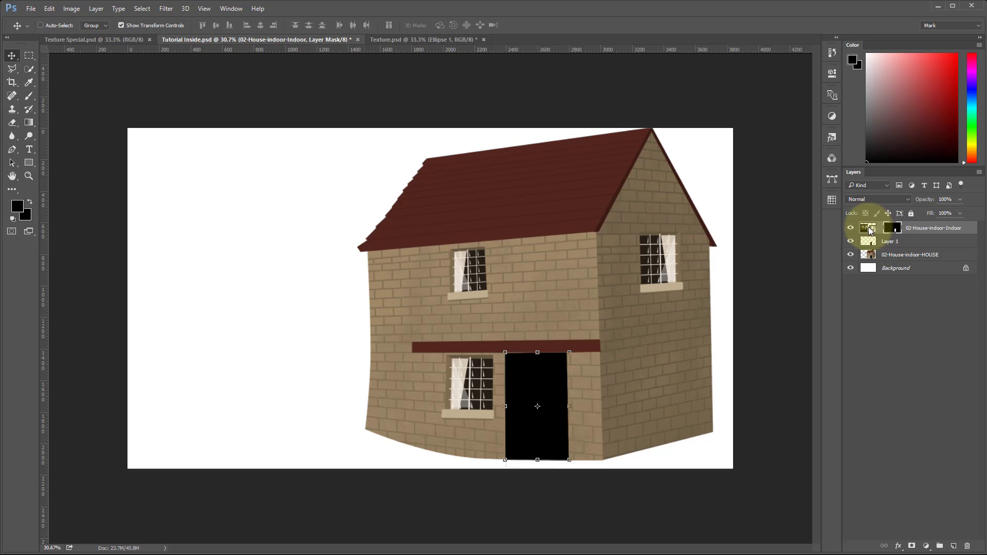
click(868, 229)
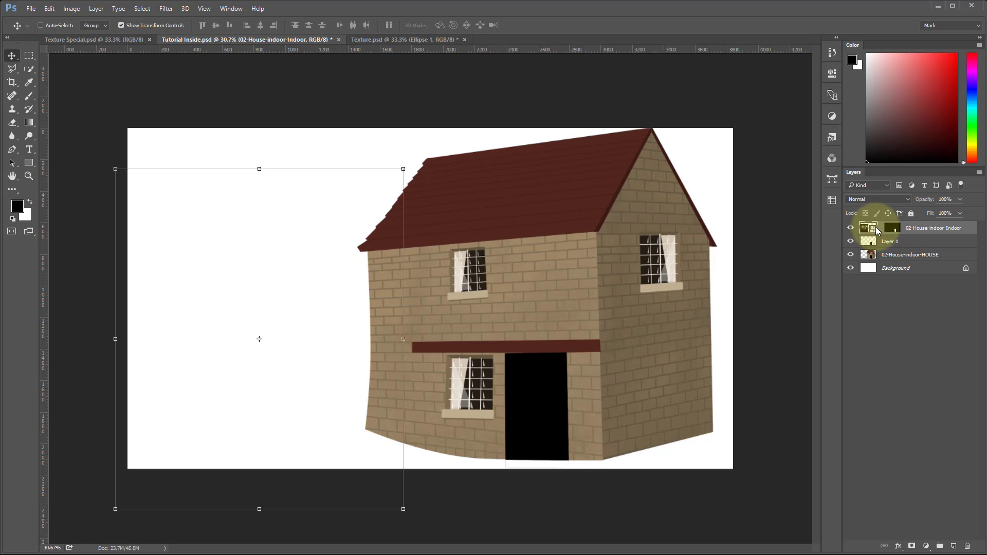
drag(908, 308, 887, 235)
drag(313, 269, 553, 383)
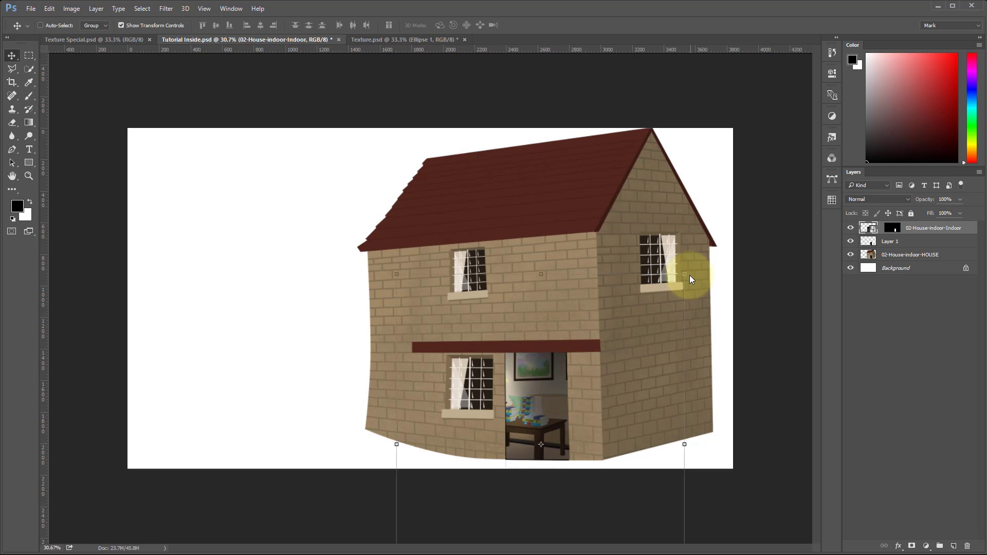
- Scale the room picture down inside the doorway mask and shift it slightly right to frame the lamp and table
drag(686, 275, 551, 393)
key(Return)
scroll(545, 410, up, 4)
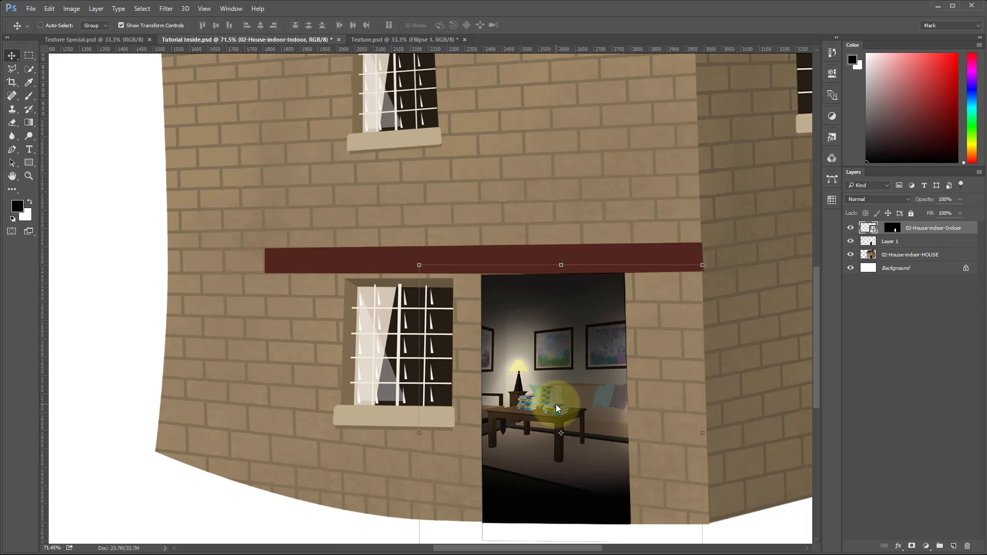
drag(556, 404, 576, 402)
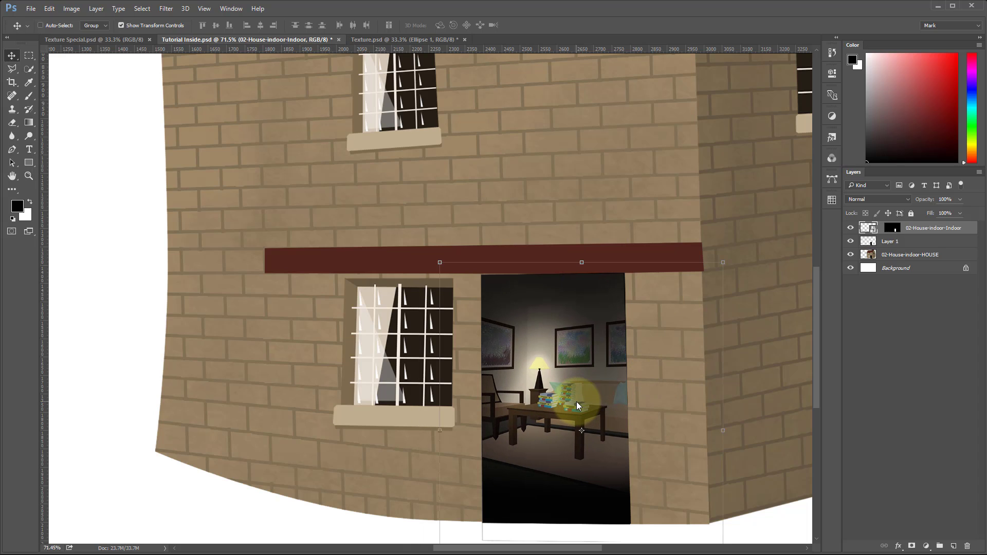